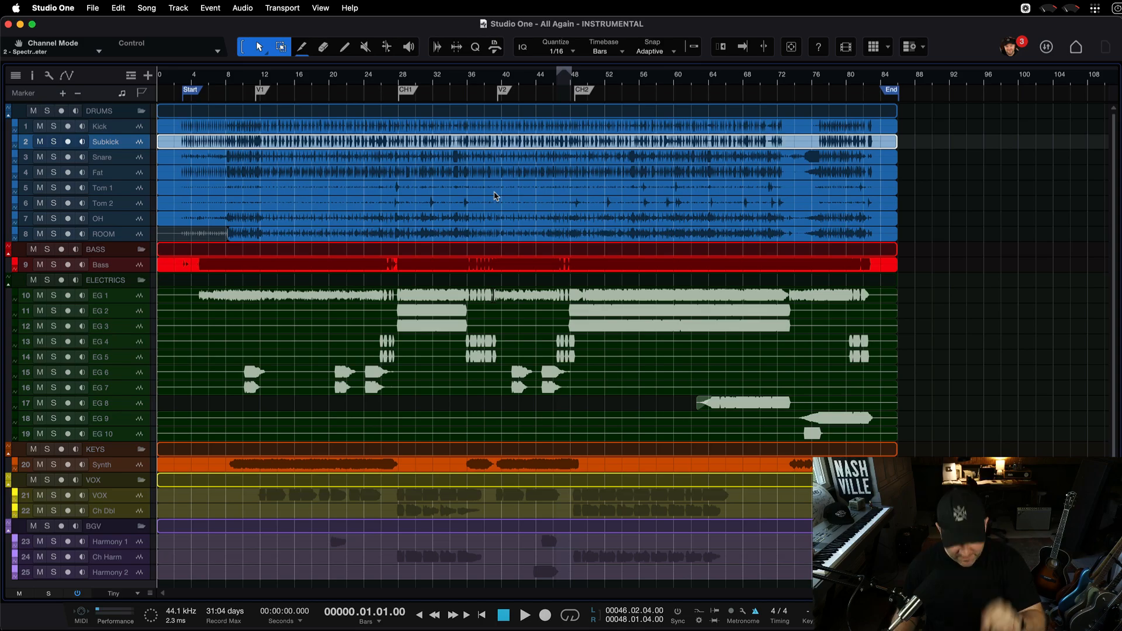
Show the browser of effects and peek into the FX Chains category
key("F7")
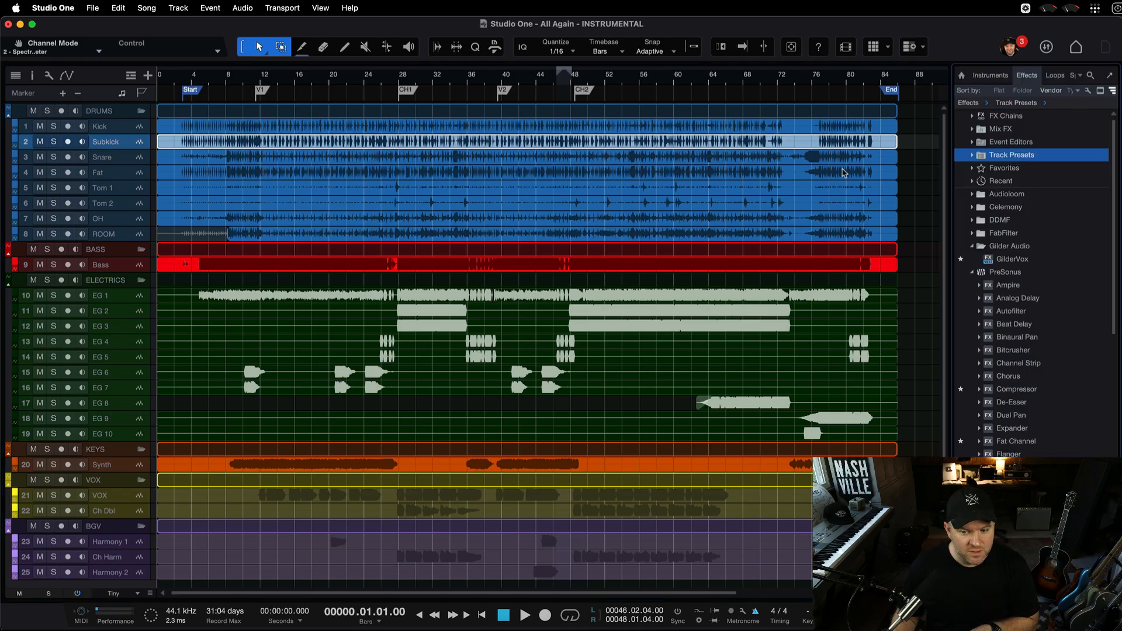
scroll(1055, 263, "down", 5)
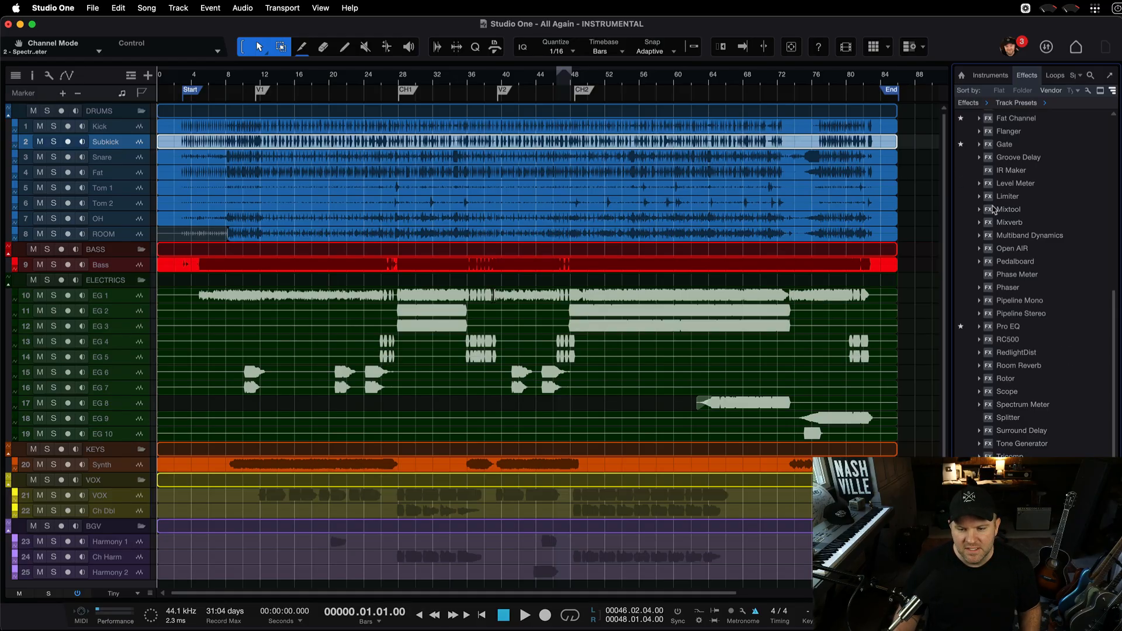
scroll(1061, 270, "up", 5)
scroll(1051, 351, "up", 5)
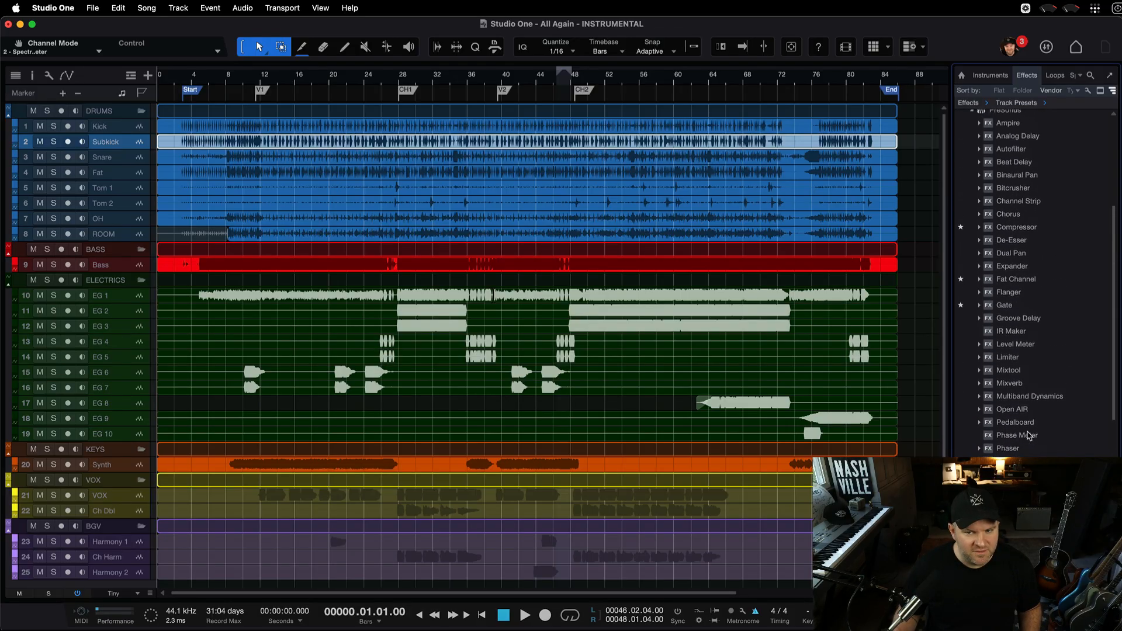
scroll(1034, 421, "up", 5)
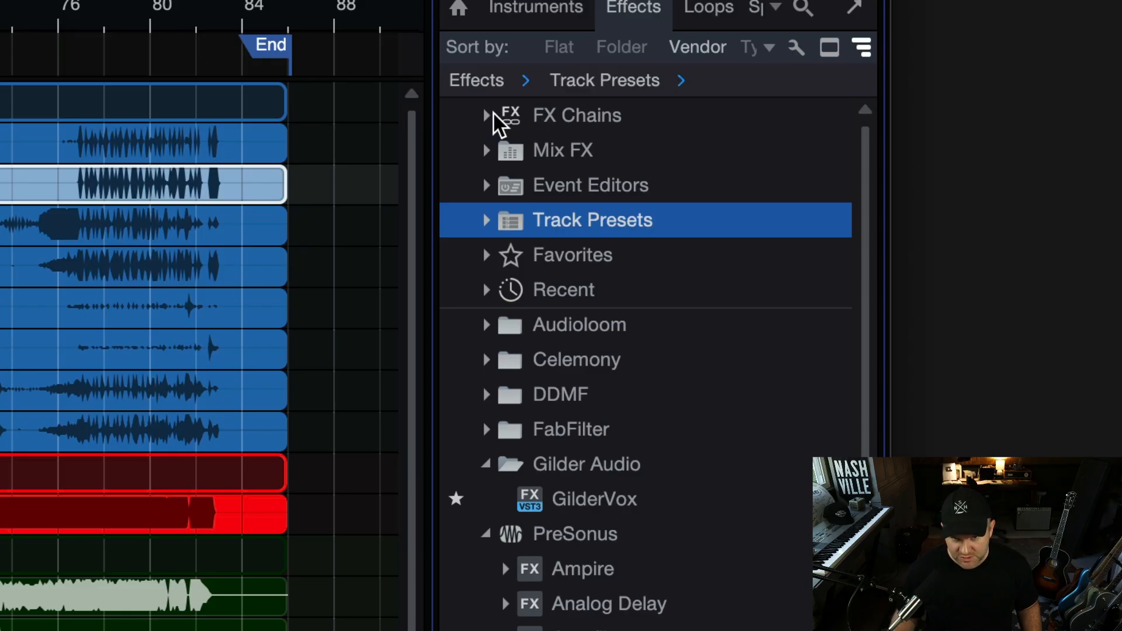
left_click(488, 113)
left_click(489, 114)
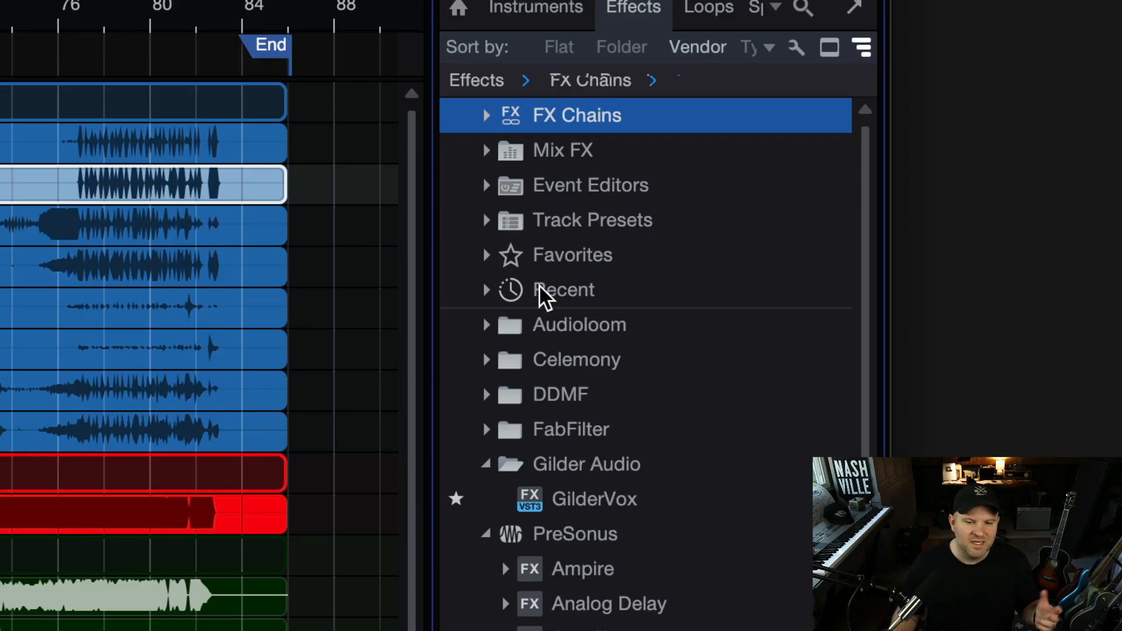
Browse Track Presets through Audio, Hybrid and JOE to reveal the CNLG Drums preset
left_click(541, 222)
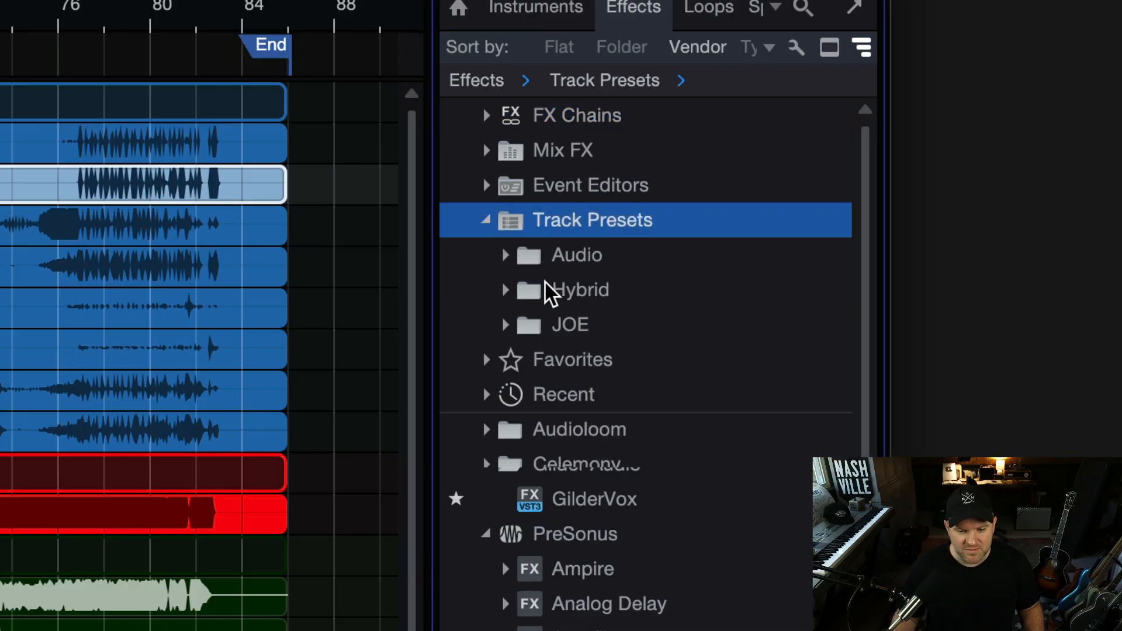
left_click(530, 257)
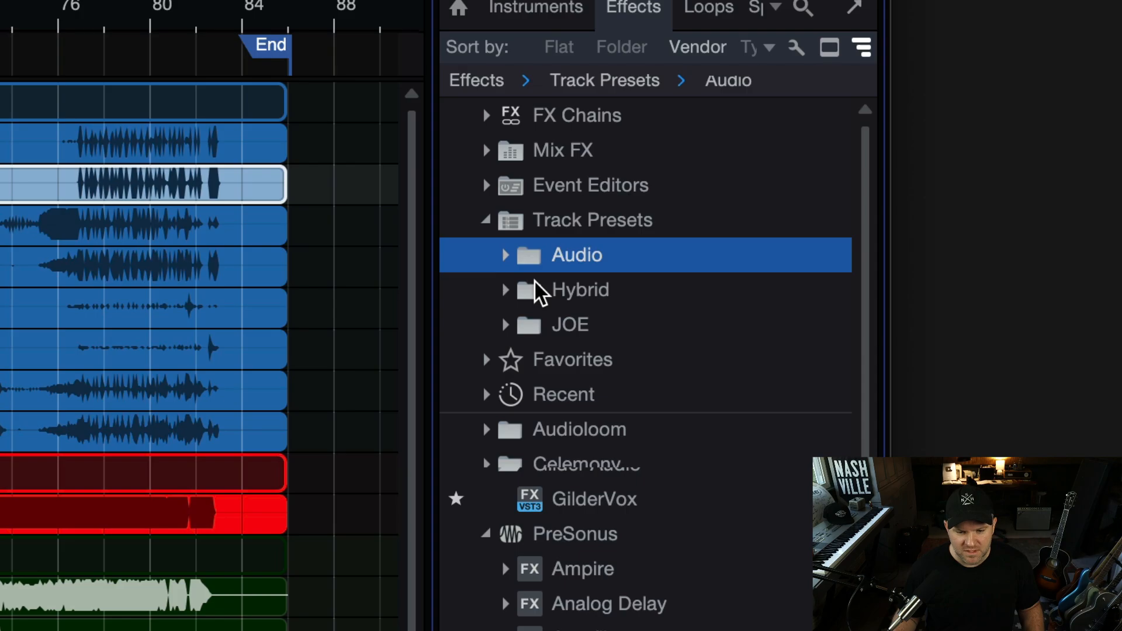
left_click(530, 289)
left_click(526, 290)
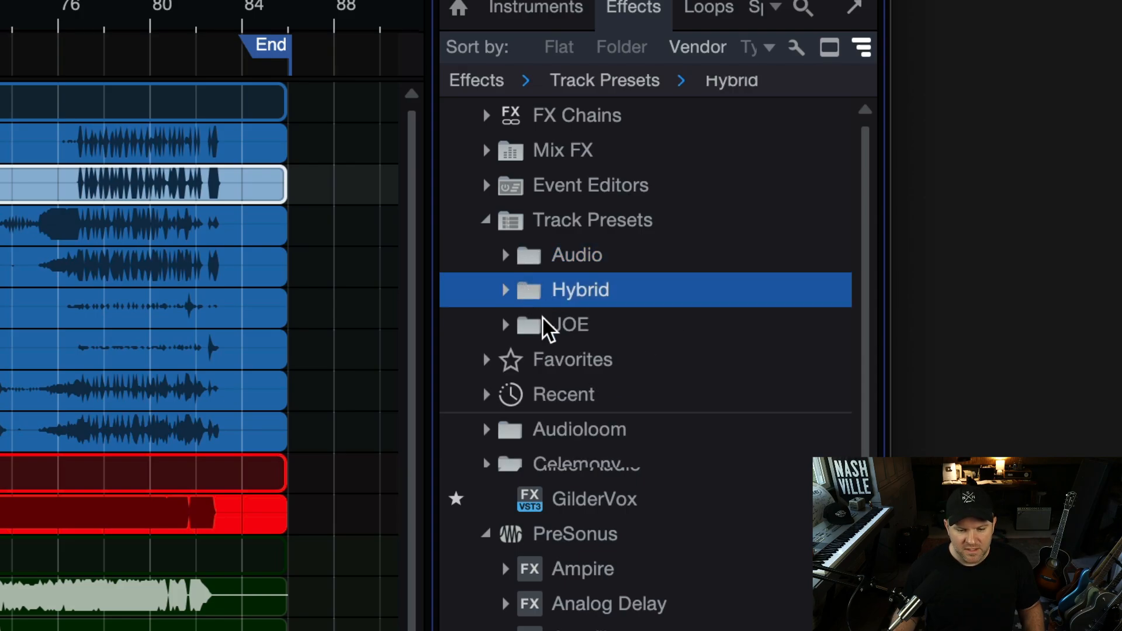
left_click(533, 325)
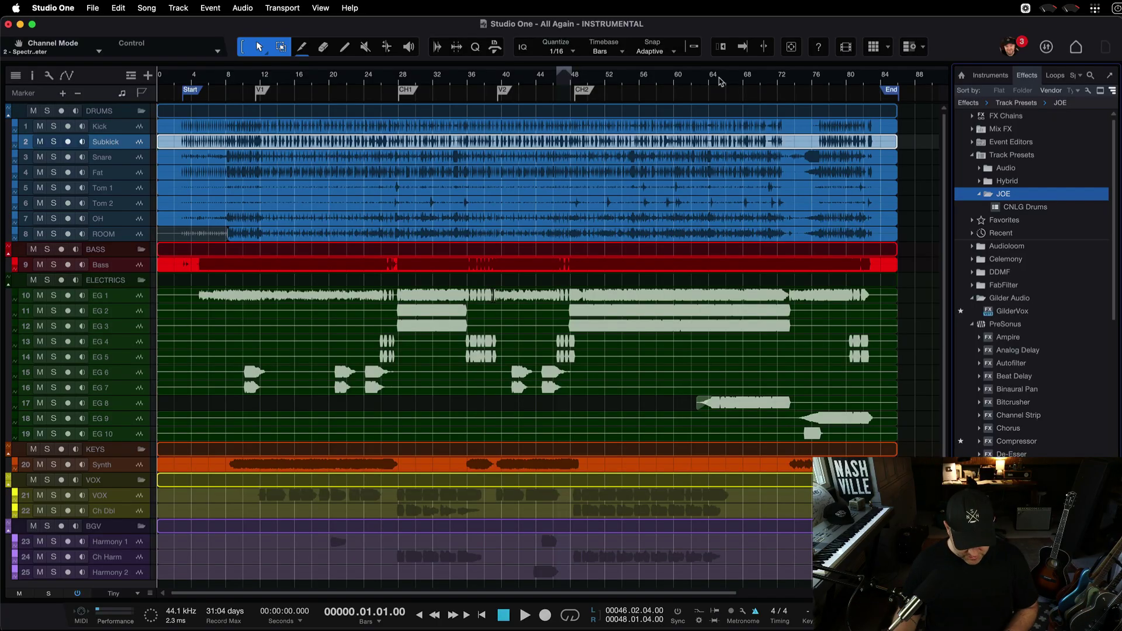
Return to the arrangement, select the DRUMS folder track and show the list of all tracks
key("F3")
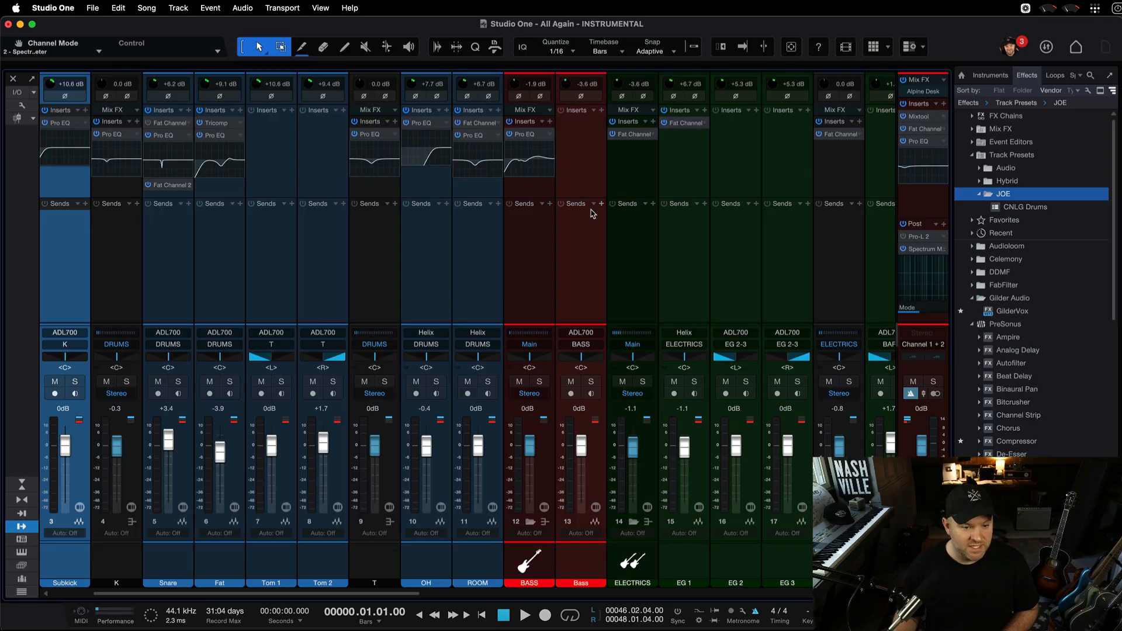
scroll(567, 238, "left", 2)
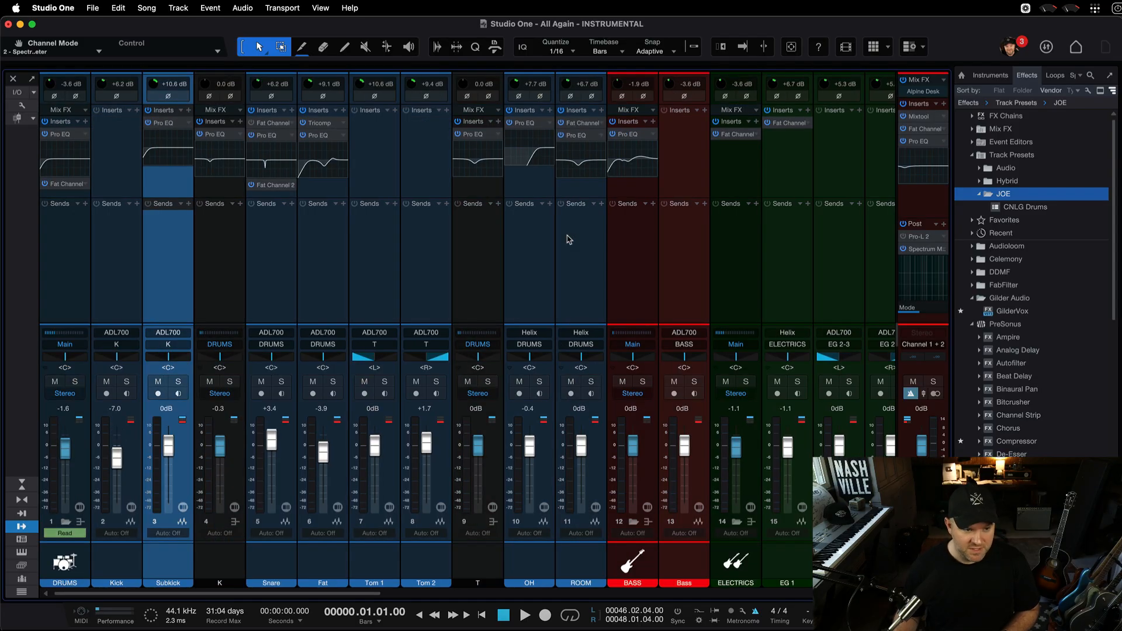
key("F3")
key("F3")
key("F3")
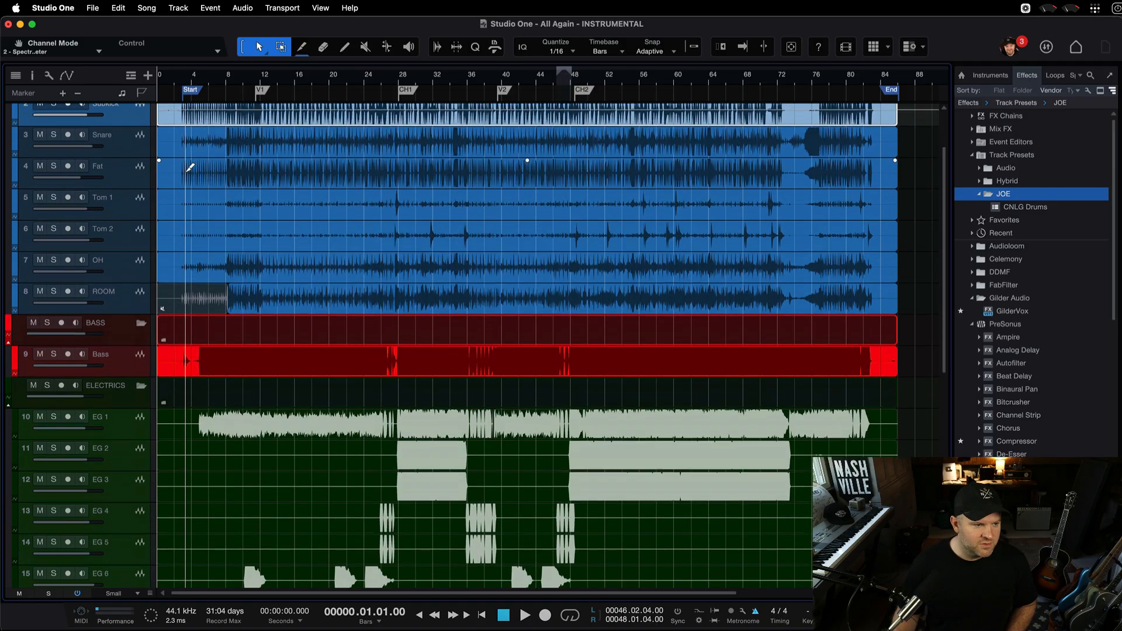
scroll(185, 175, "up", 5)
left_click(127, 137)
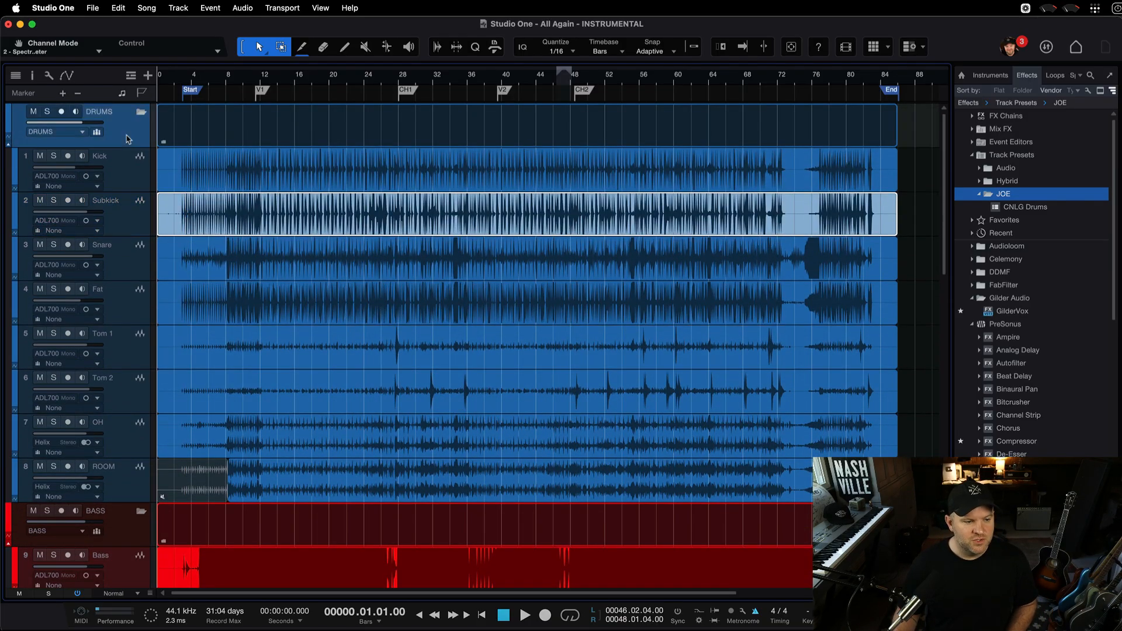
left_click(142, 114)
left_click(143, 114)
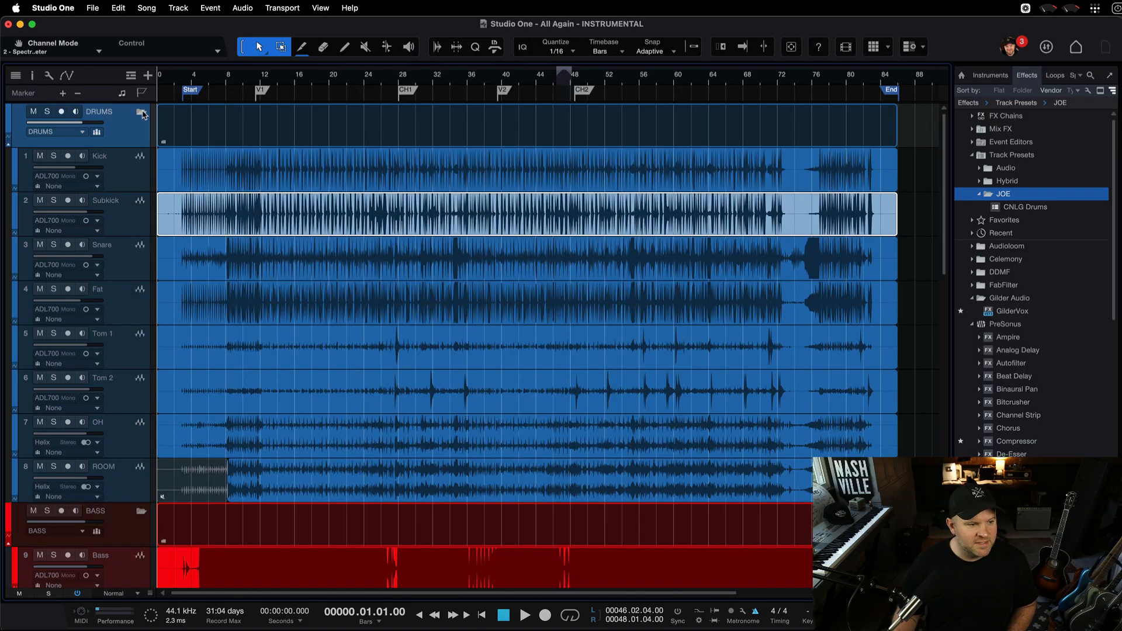
left_click(142, 114)
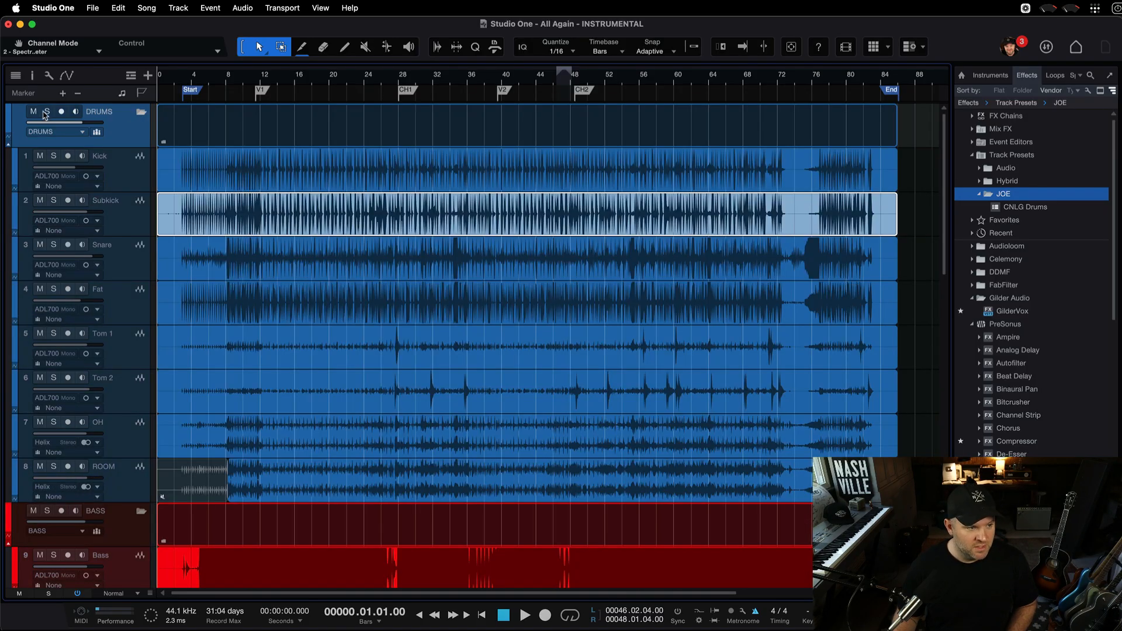
left_click(11, 78)
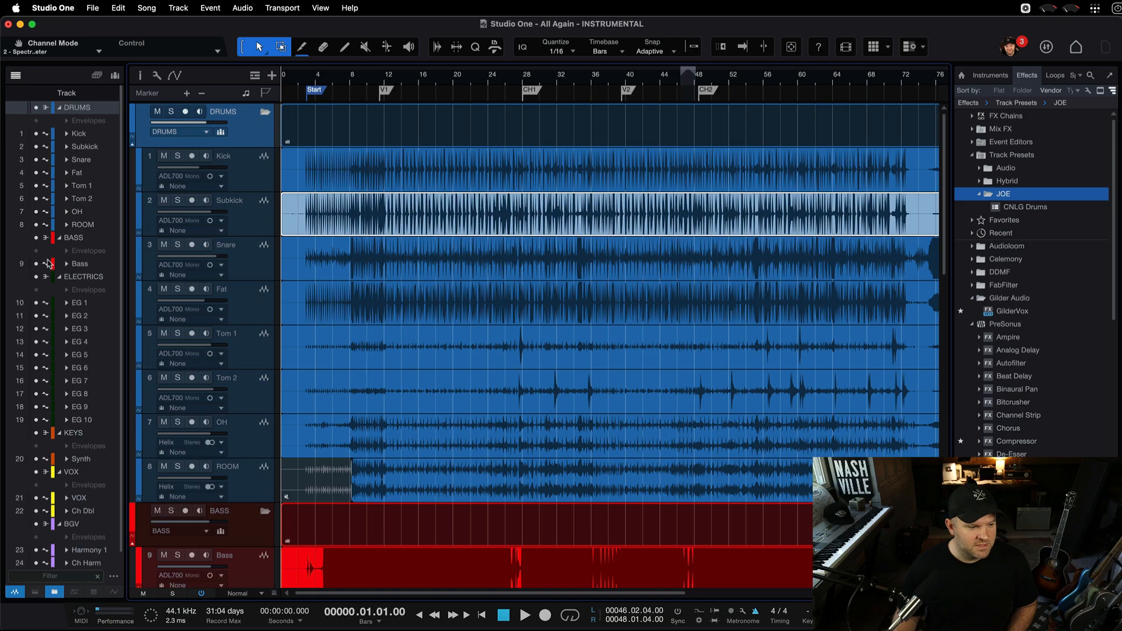
Hide the non-drum tracks, leaving only the DRUMS folder and its eight drum tracks visible
left_click(35, 237)
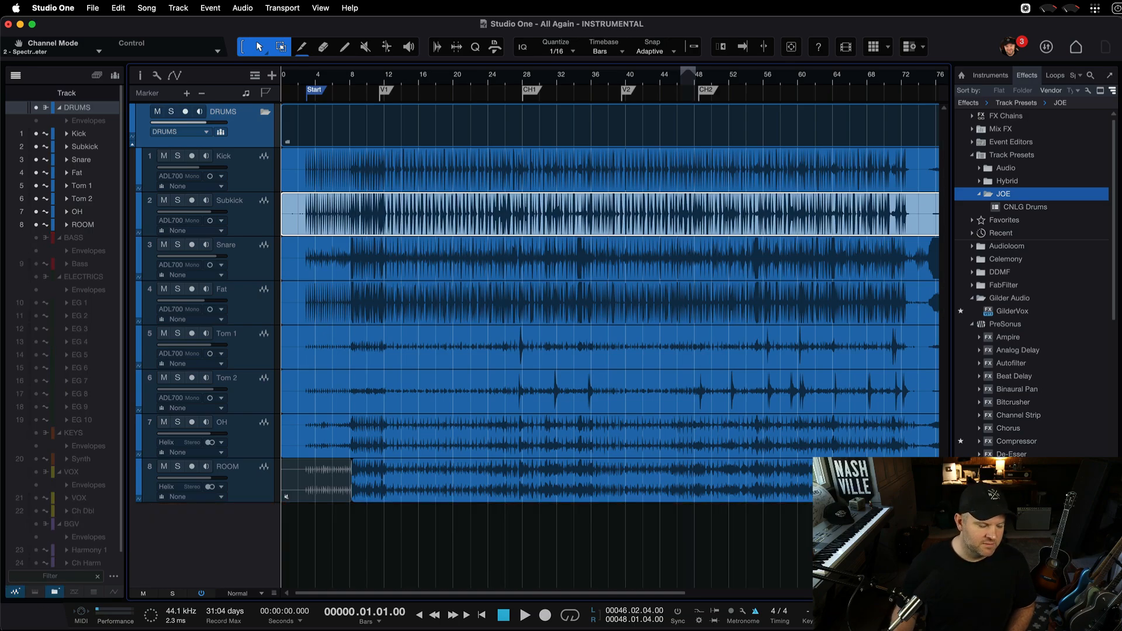
left_click(265, 112)
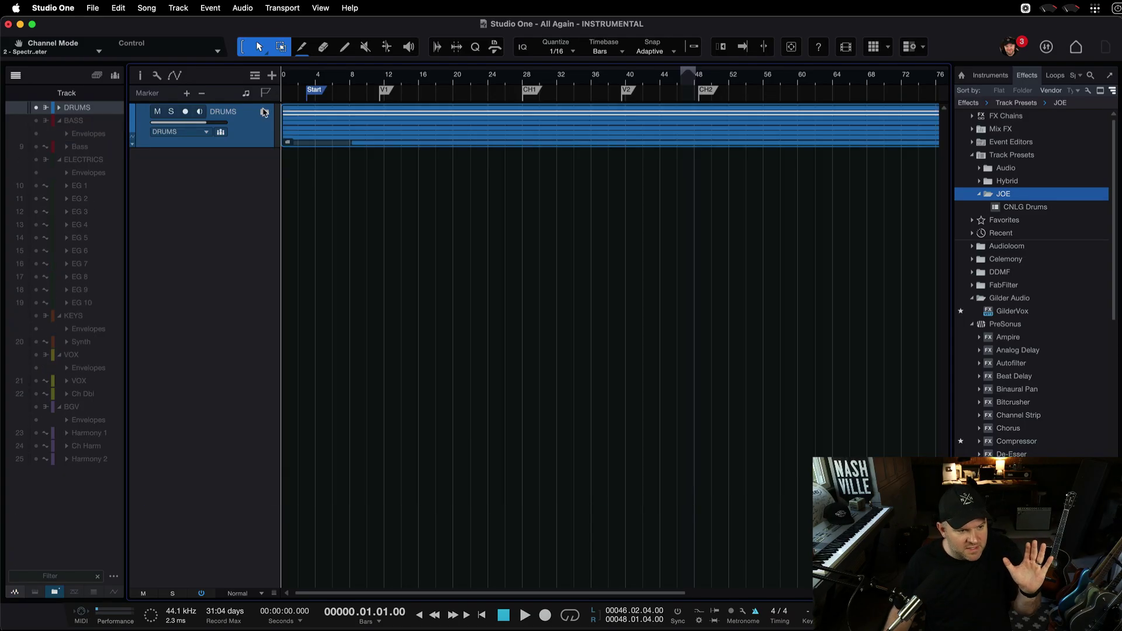
left_click(264, 113)
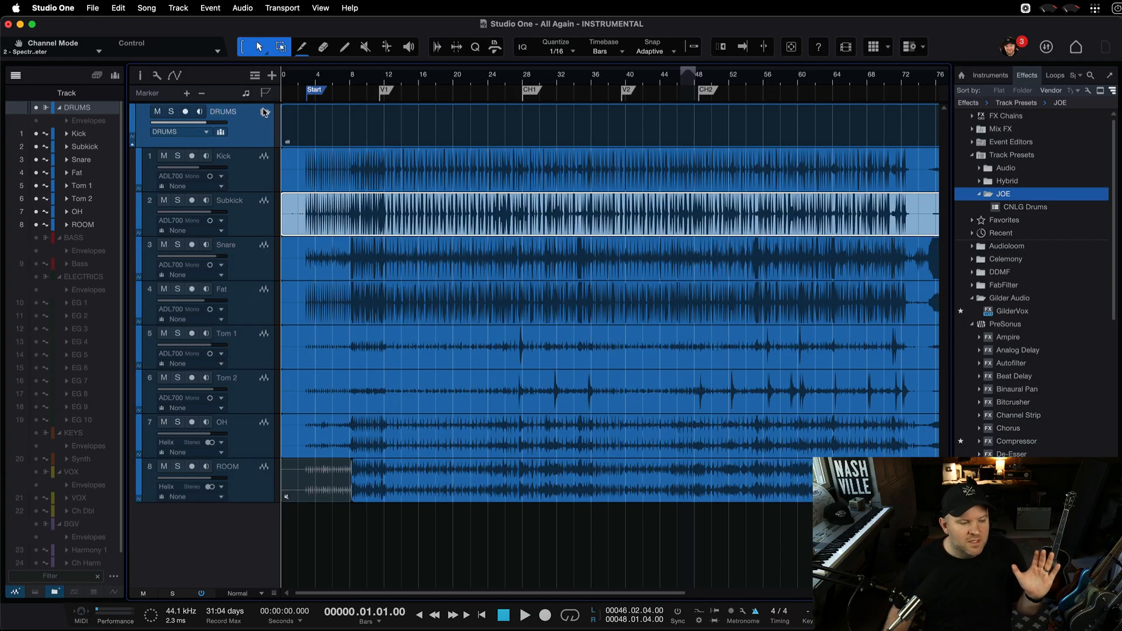
Set the DRUMS folder's channel assignment to None, then route it to the DRUMS bus
left_click(195, 132)
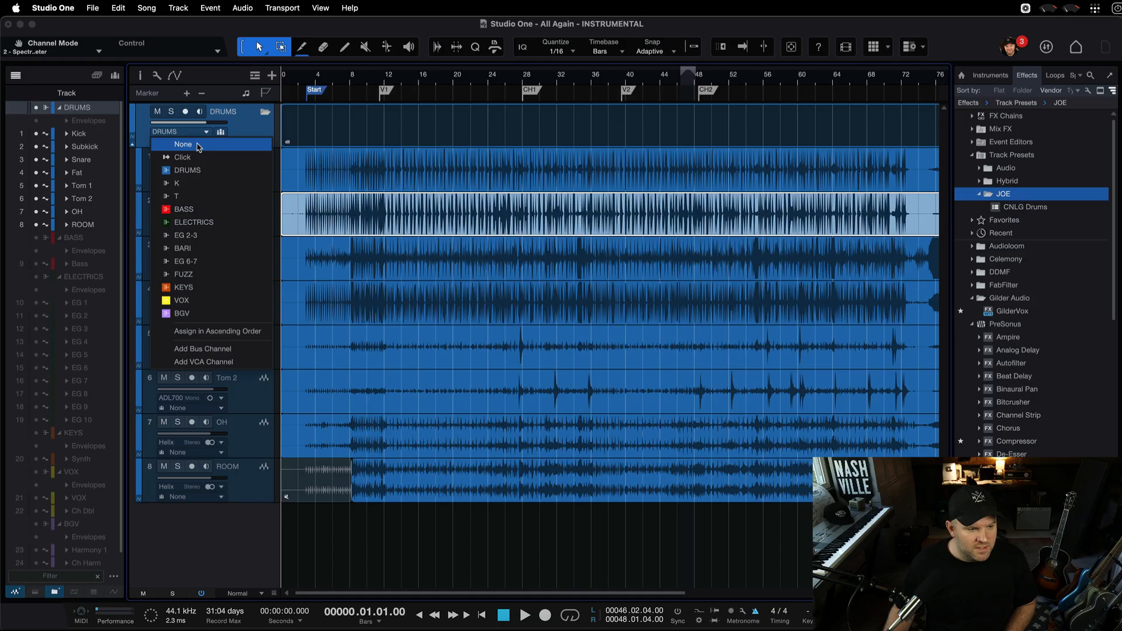
left_click(198, 147)
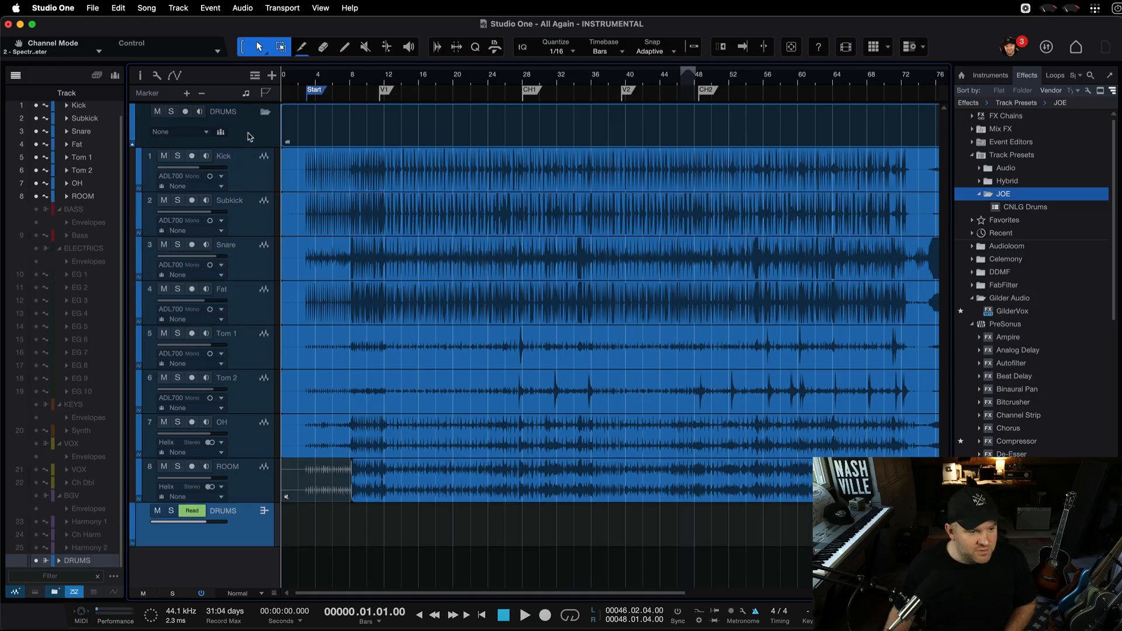
left_click(175, 132)
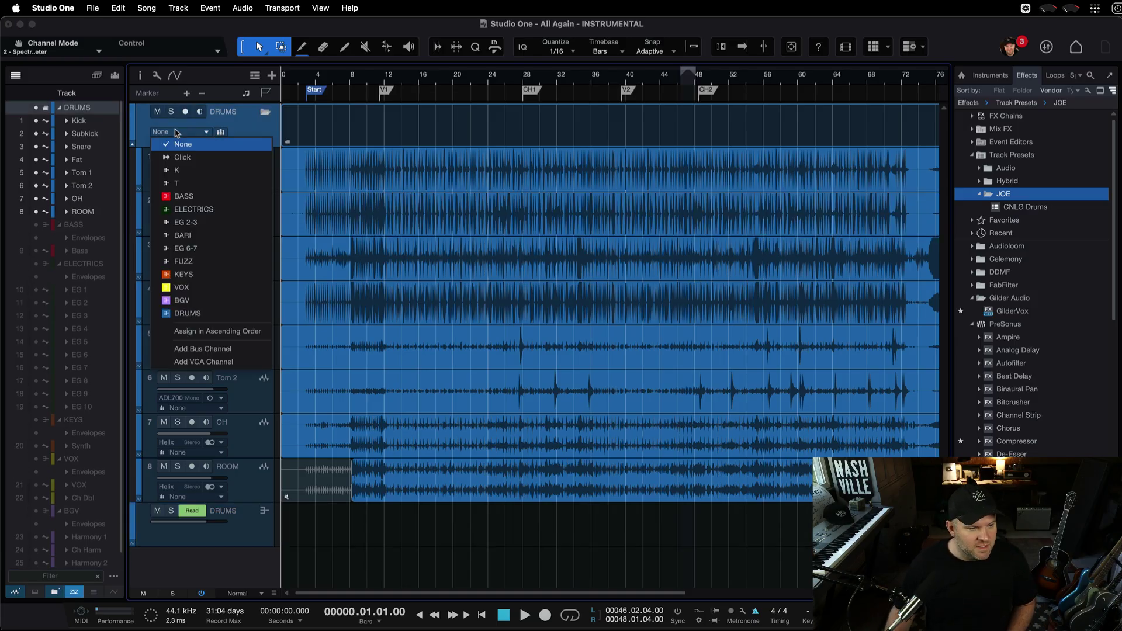
left_click(186, 315)
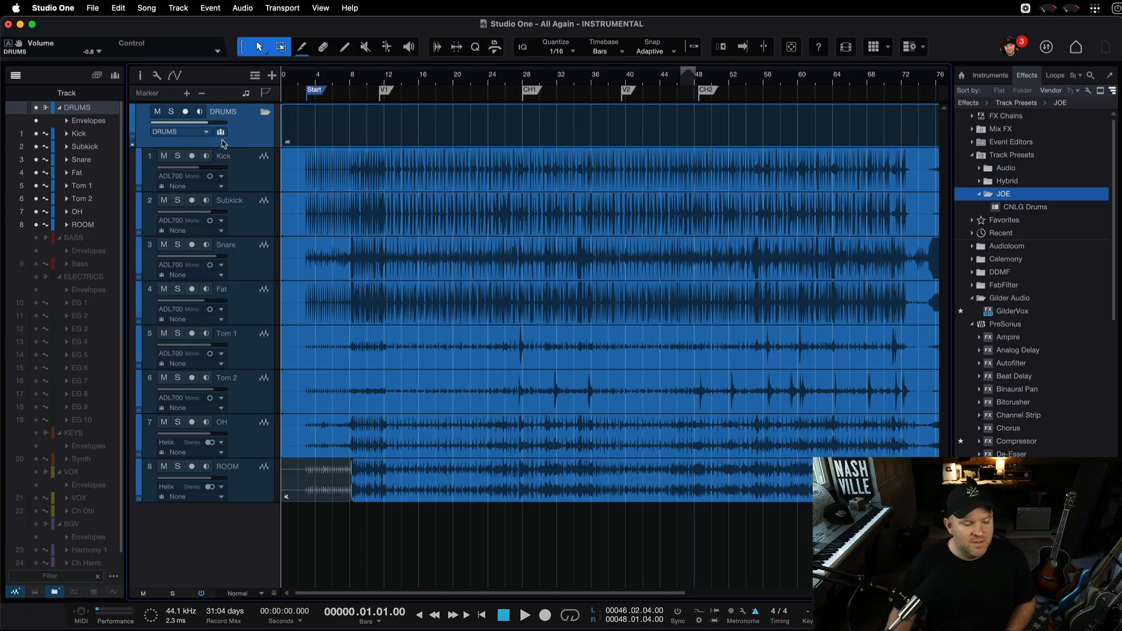
Undo and reassign the folder to the DRUMS bus, then show the mixer console
key("super+z")
left_click(185, 132)
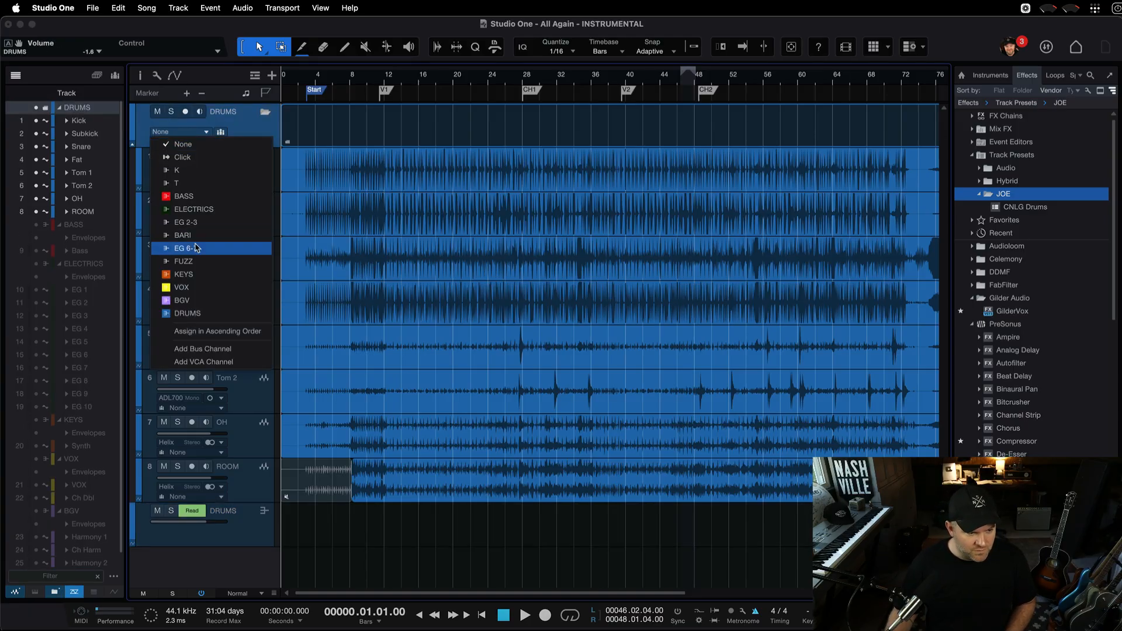
left_click(187, 307)
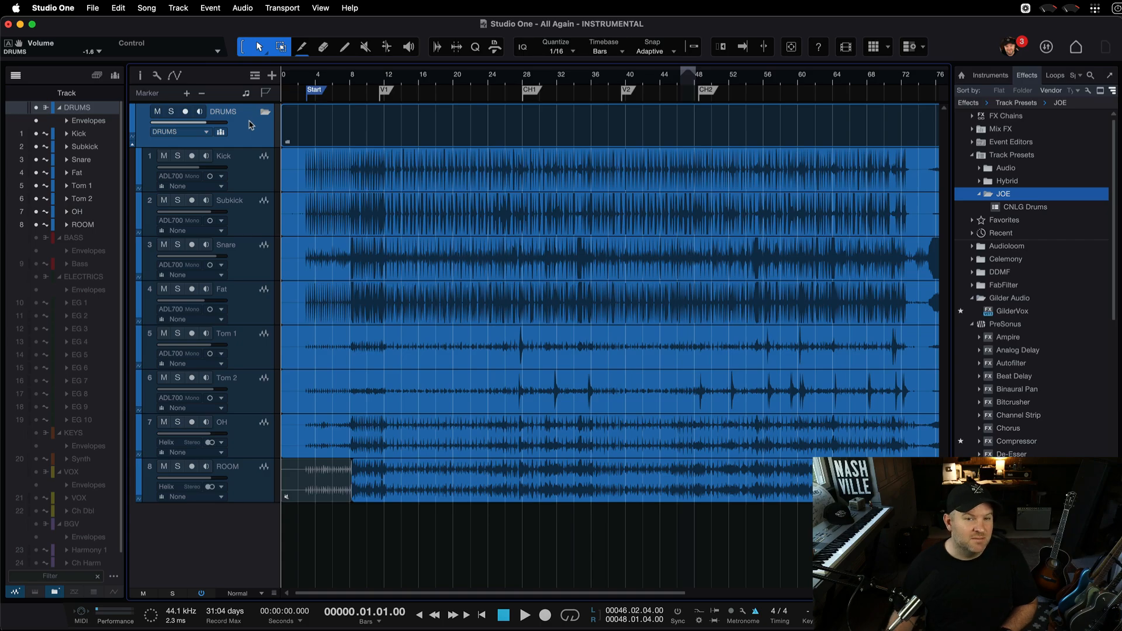
key("F3")
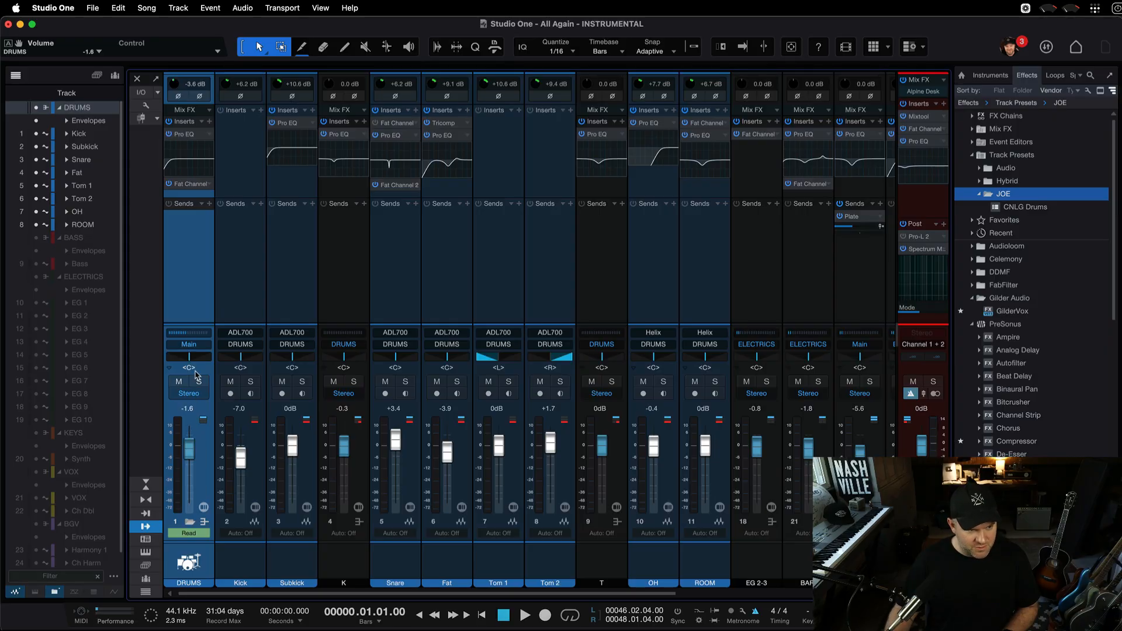
Close the mixer to return to the DRUMS folder track and its eight drum tracks
key("F3")
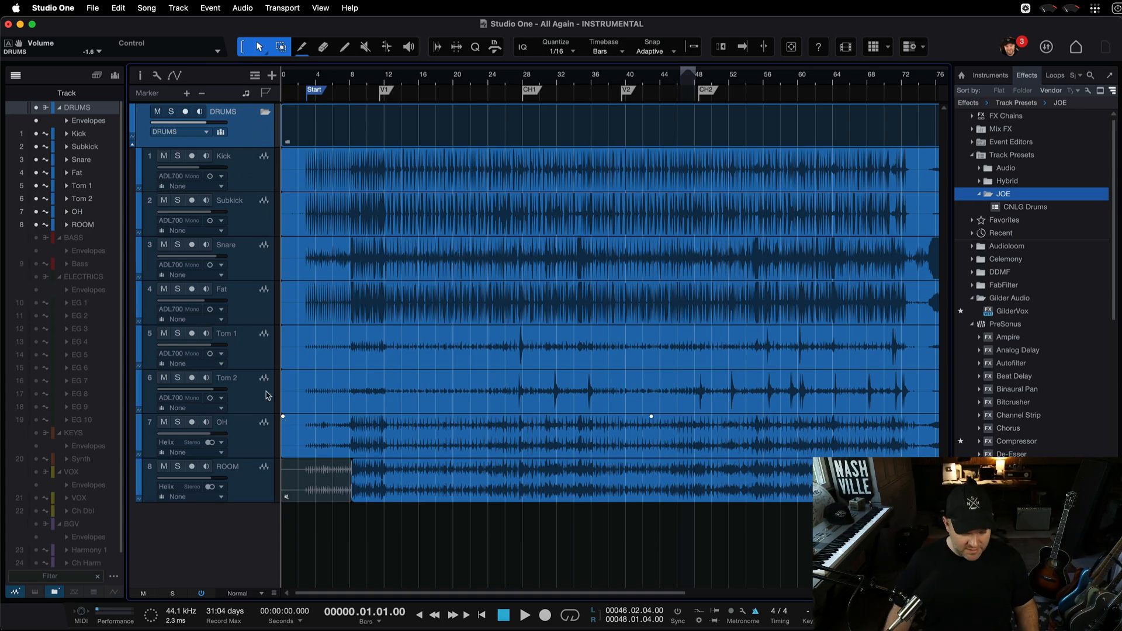
Show the full mixer console and review the Fat, OH and Tom 2 channel strips
key("F3")
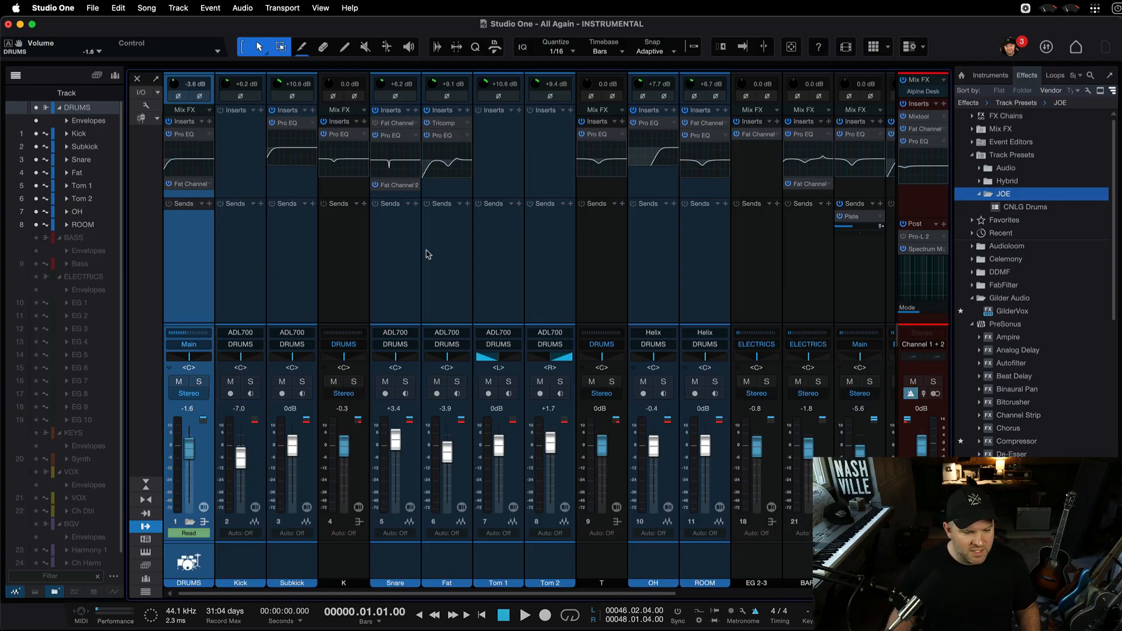
left_click(433, 309)
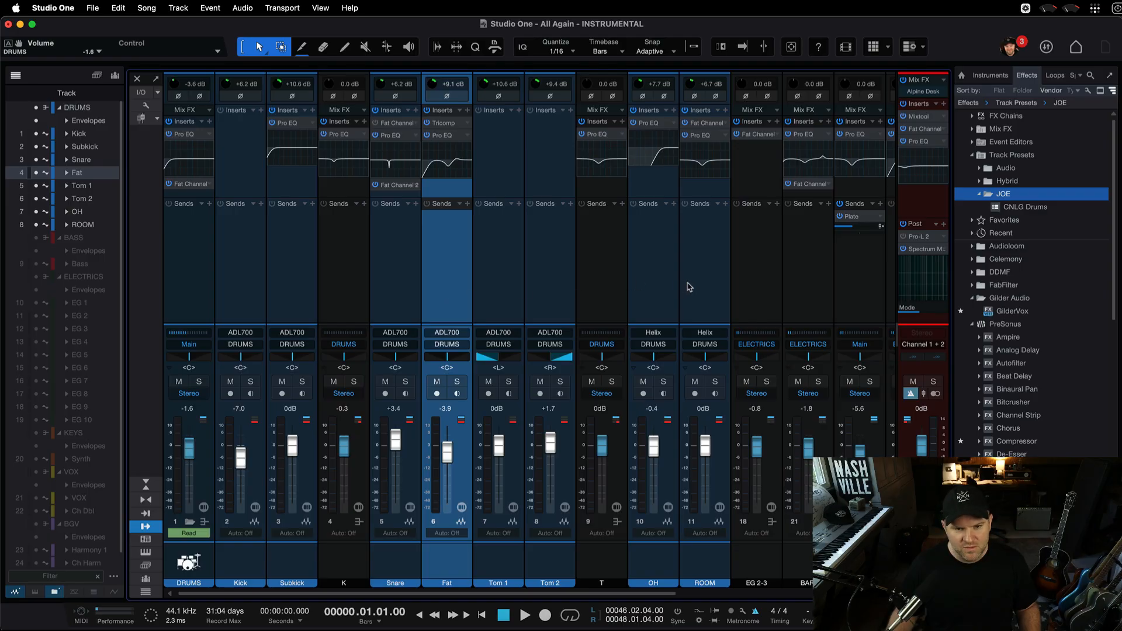
left_click(663, 275)
left_click(565, 252)
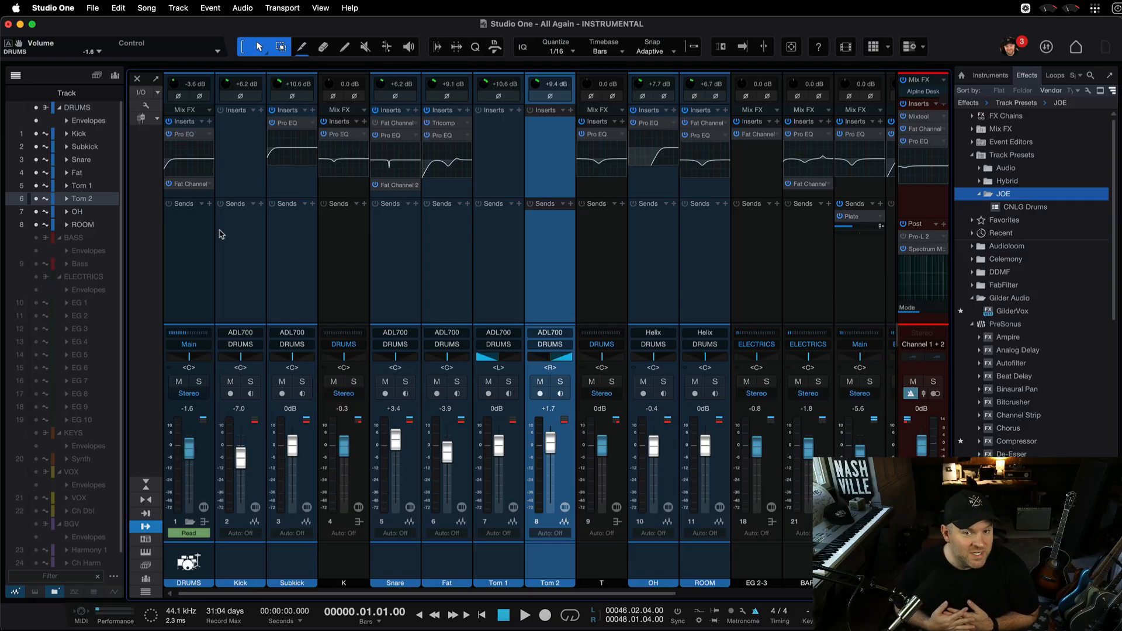
Peek at the Subkick channel's insert options without adding anything, then select Subkick
left_click(309, 112)
left_click(308, 112)
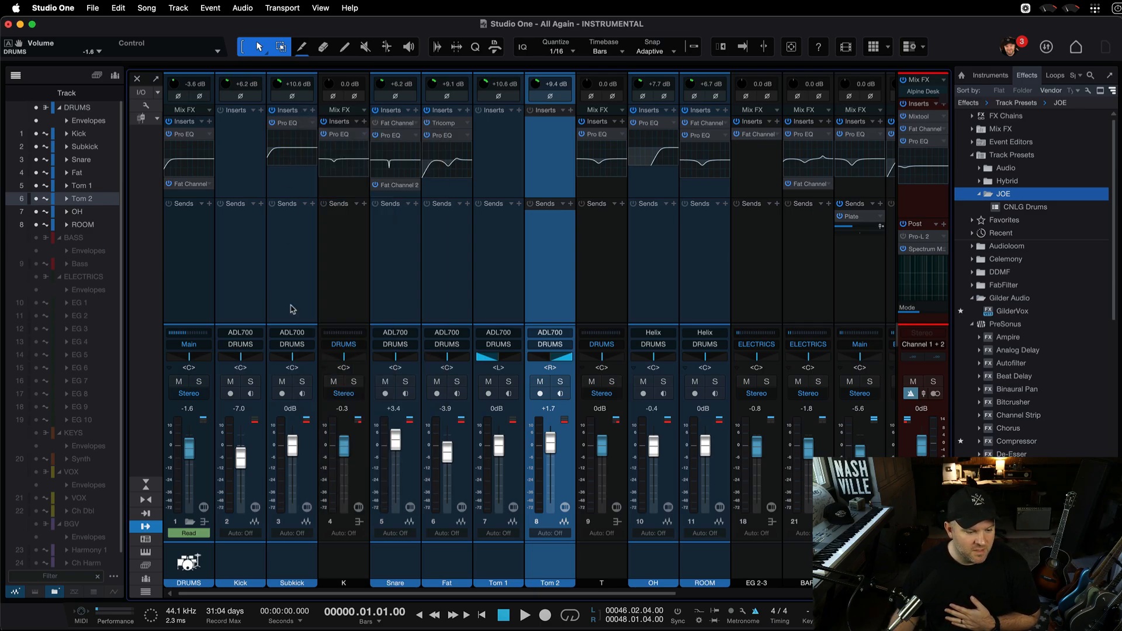
left_click(284, 244)
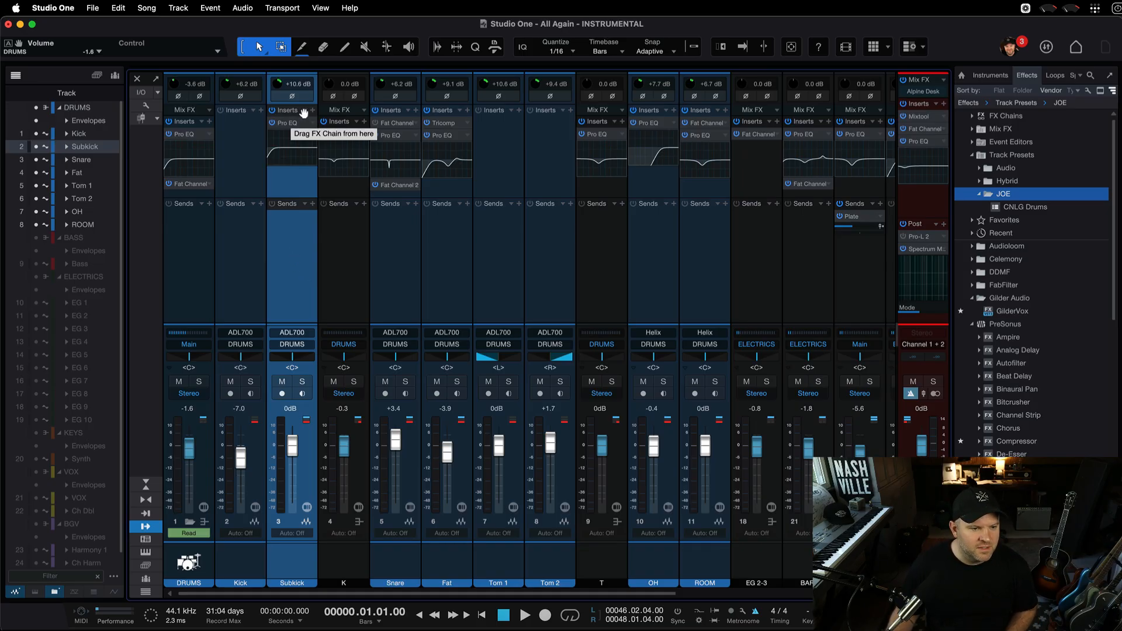
left_click(305, 112)
scroll(369, 263, "down", 5)
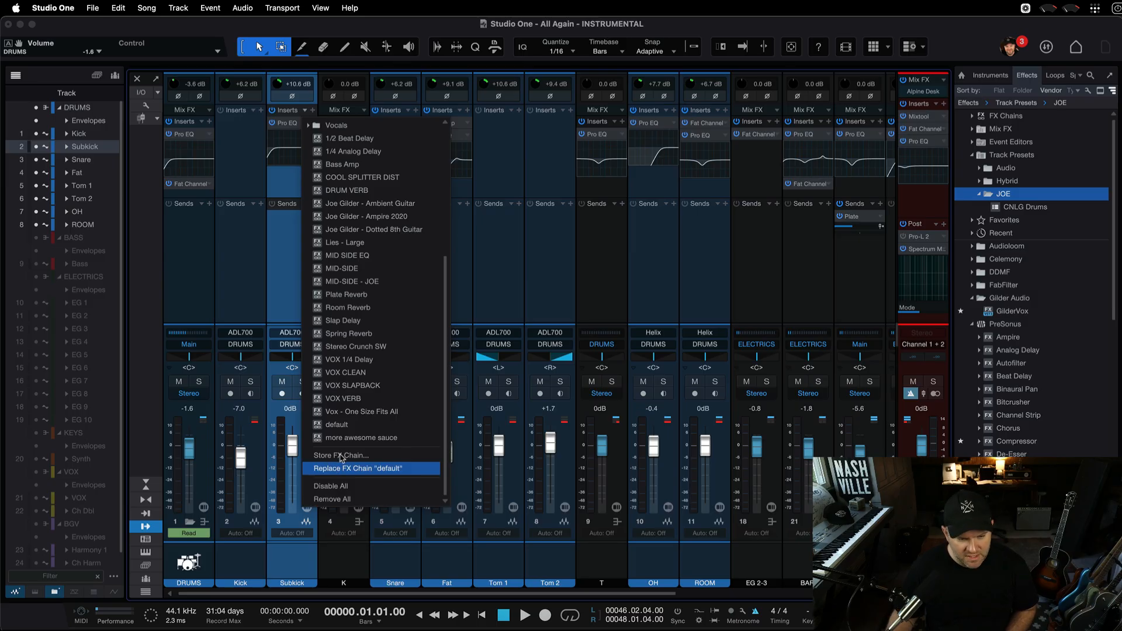
left_click(284, 130)
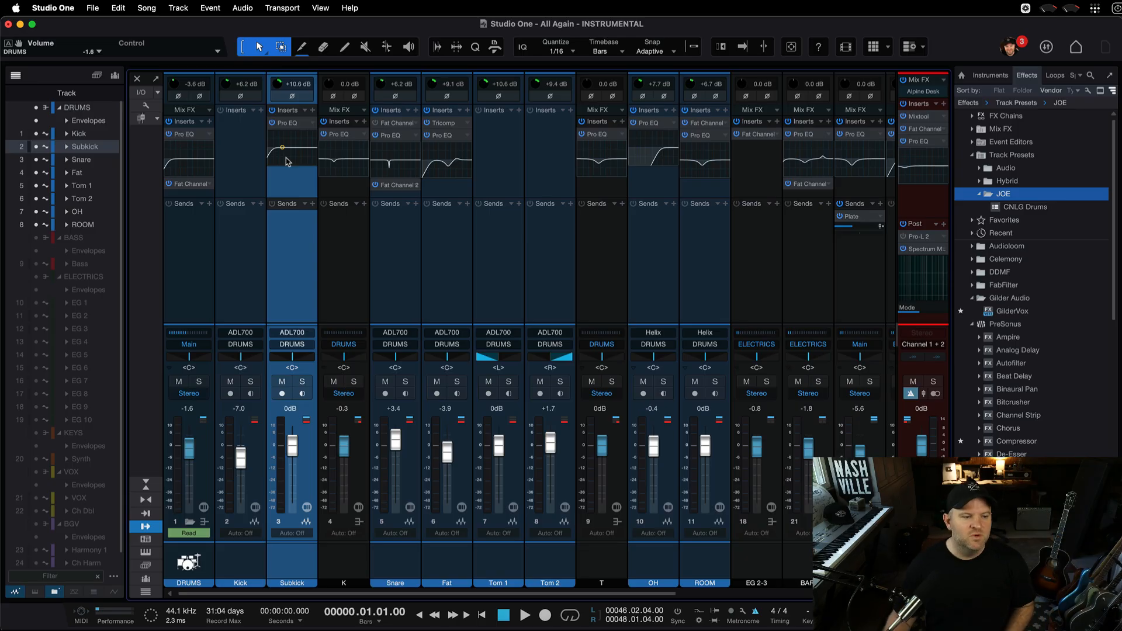
left_click(248, 242)
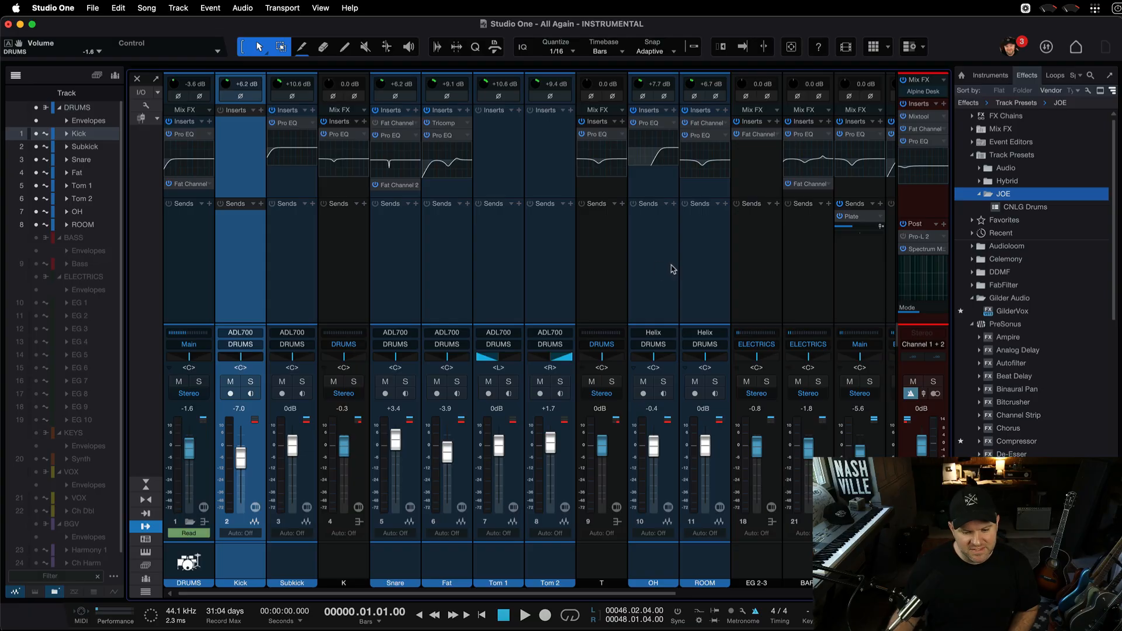
left_click(695, 275, "shift")
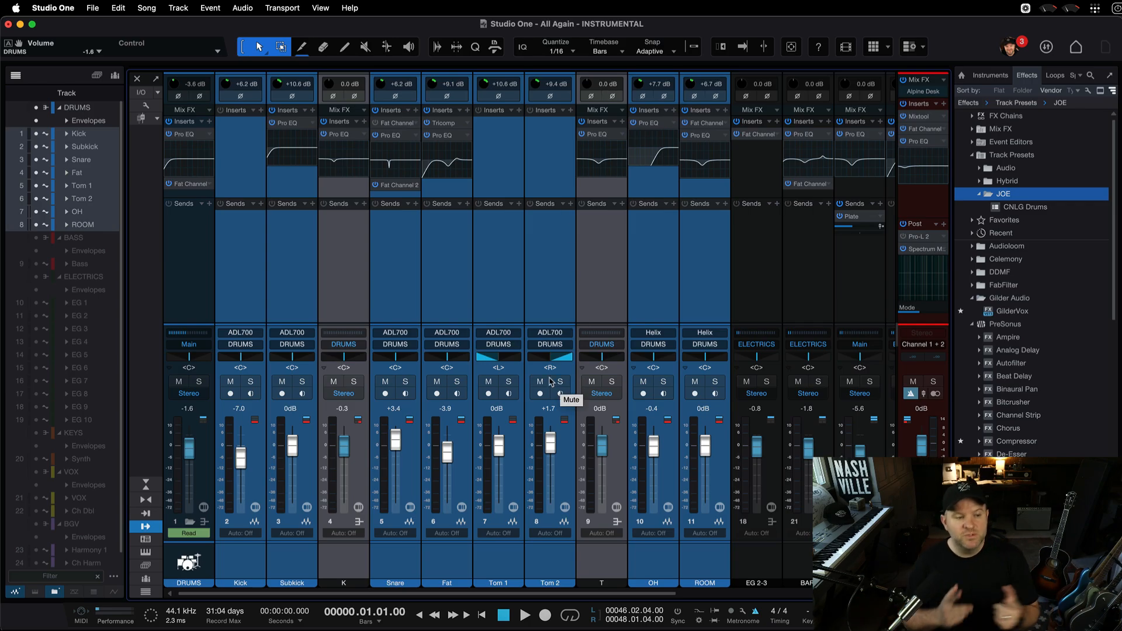
left_click(183, 257)
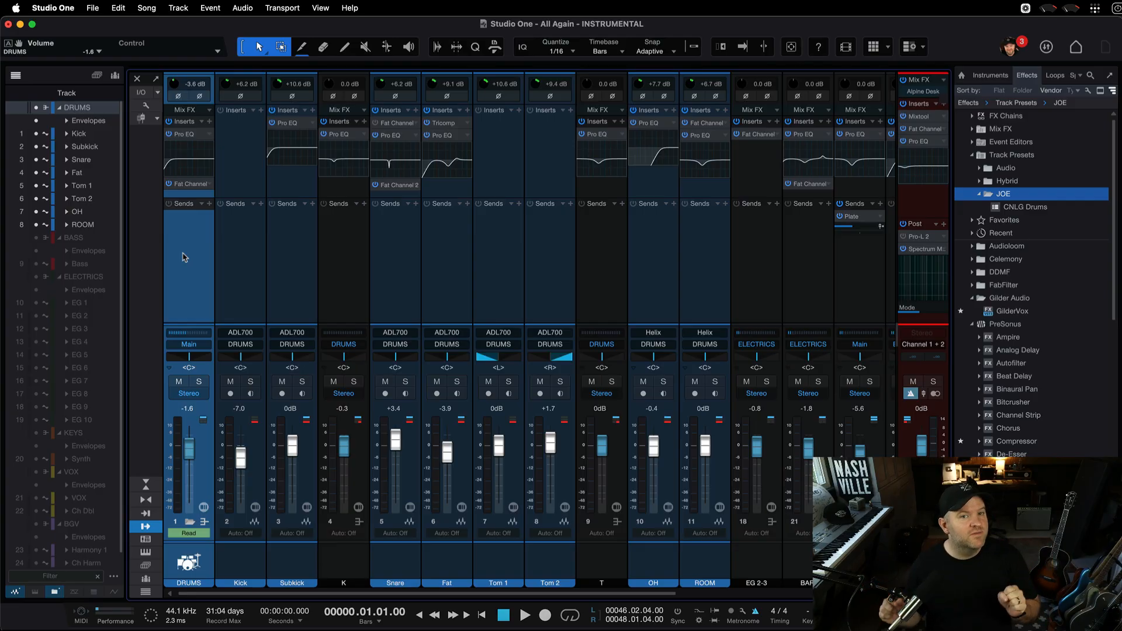
Store the DRUMS folder track as a DRUMS track preset in the JOE presets folder
key("F3")
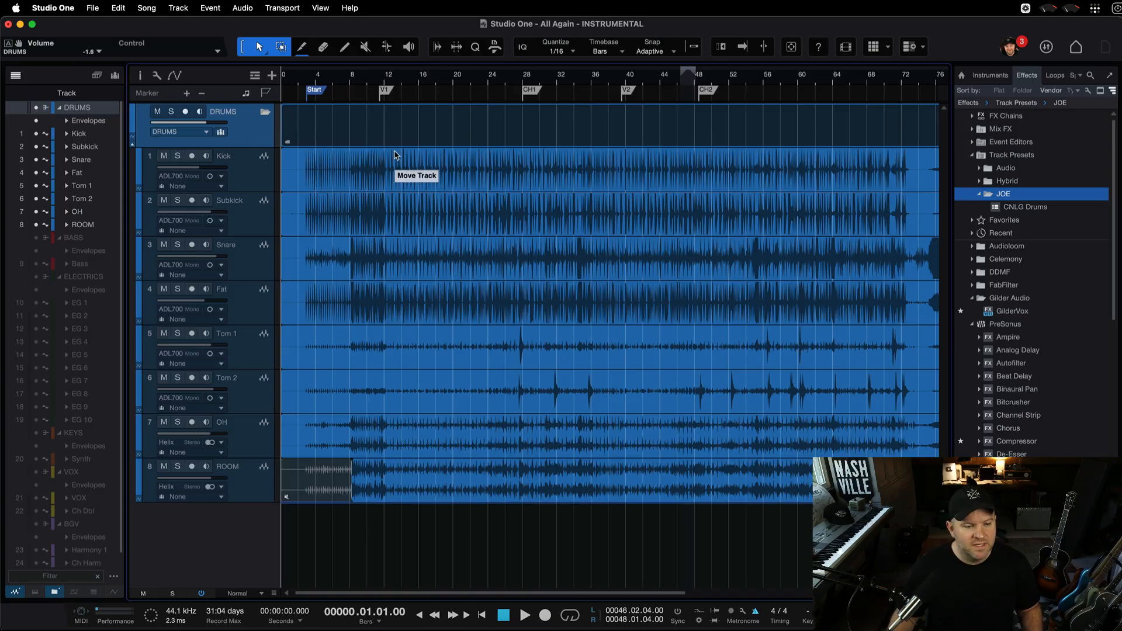
left_click_drag(619, 183, 1001, 194)
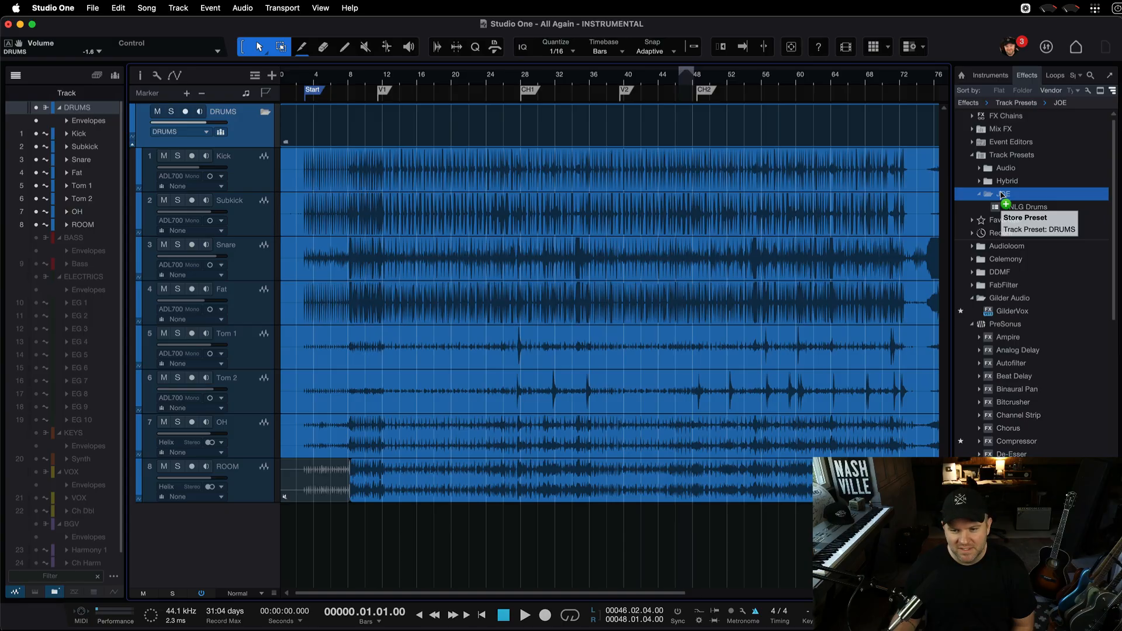
left_click_drag(1002, 194, 1002, 194)
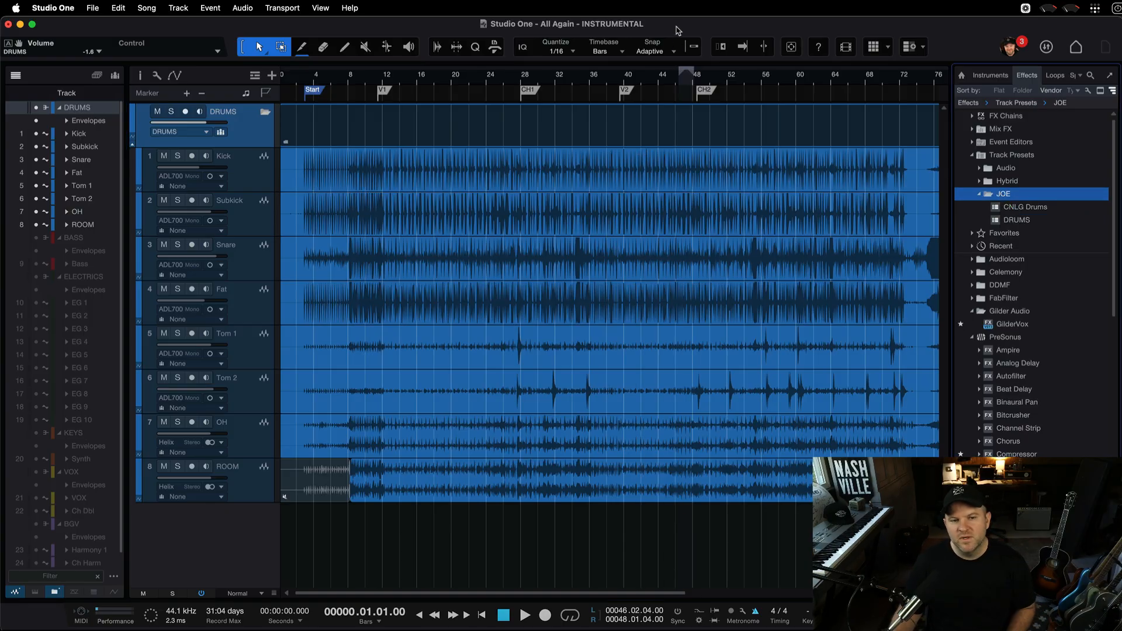
Close the current song without saving changes
key("super+w")
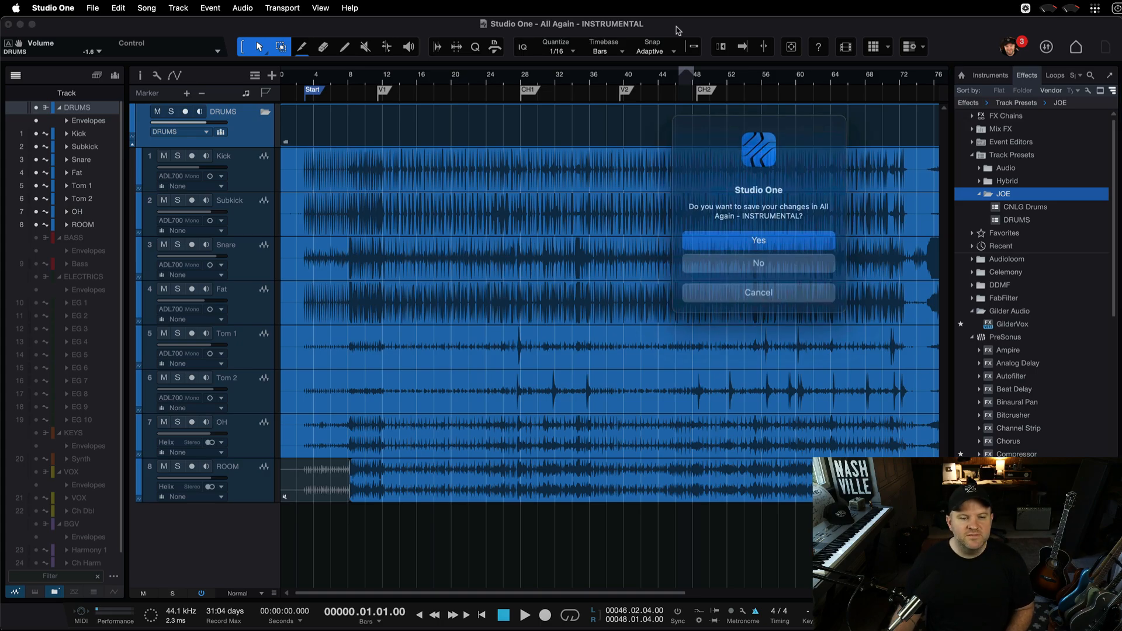
left_click(724, 261)
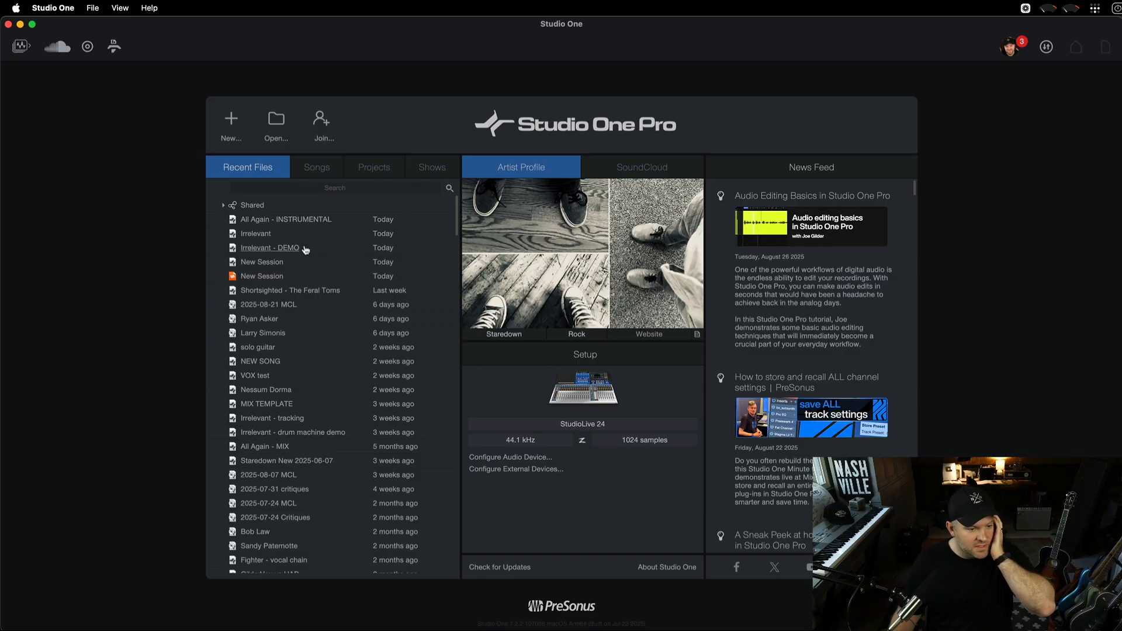
Create a new empty song from the built-in templates and select the DRUMS track preset
left_click(231, 124)
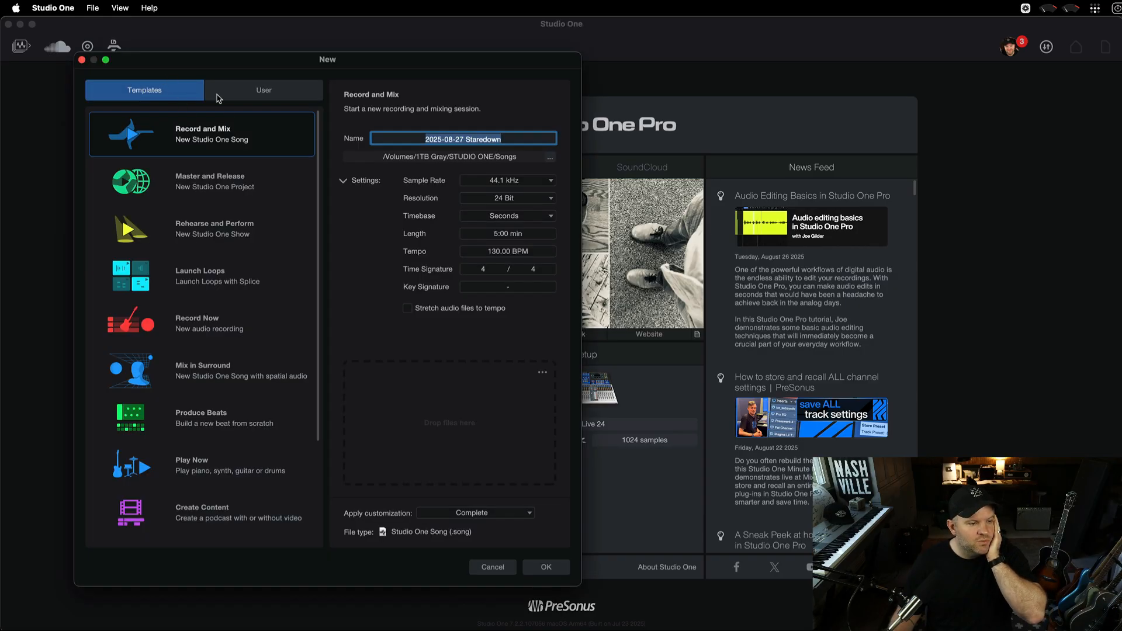
left_click(259, 90)
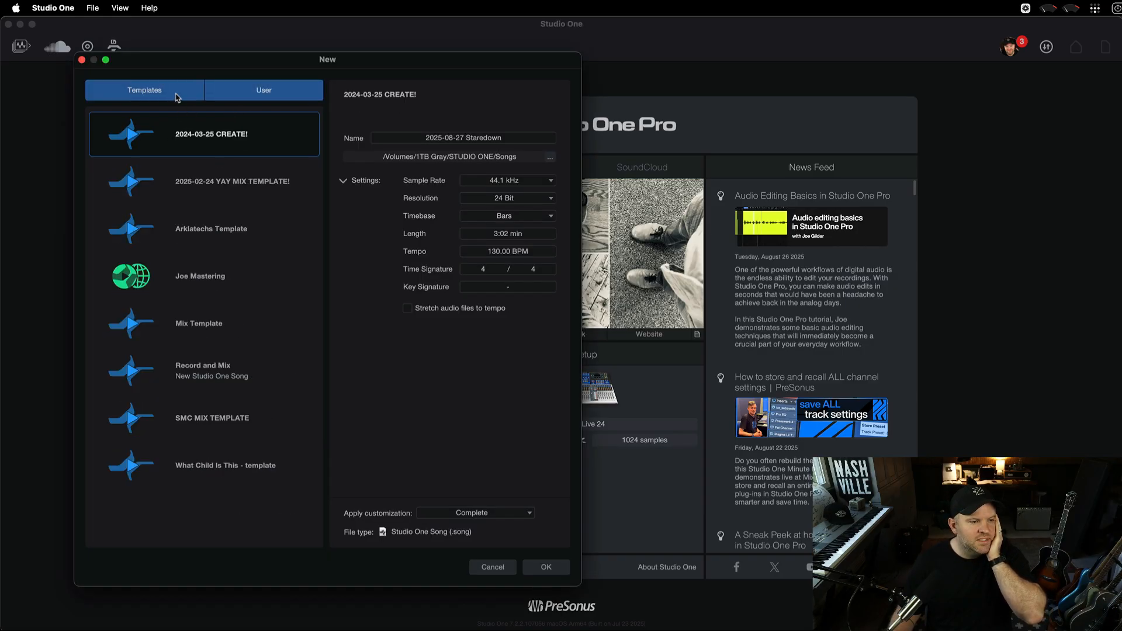
left_click(154, 91)
left_click(546, 566)
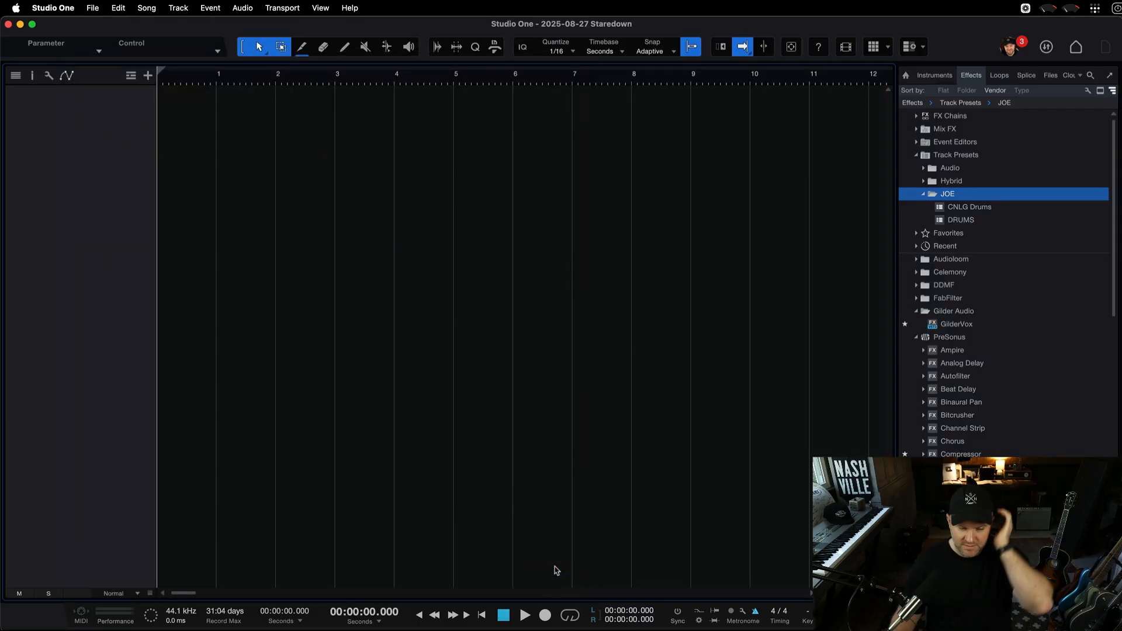
left_click(961, 221)
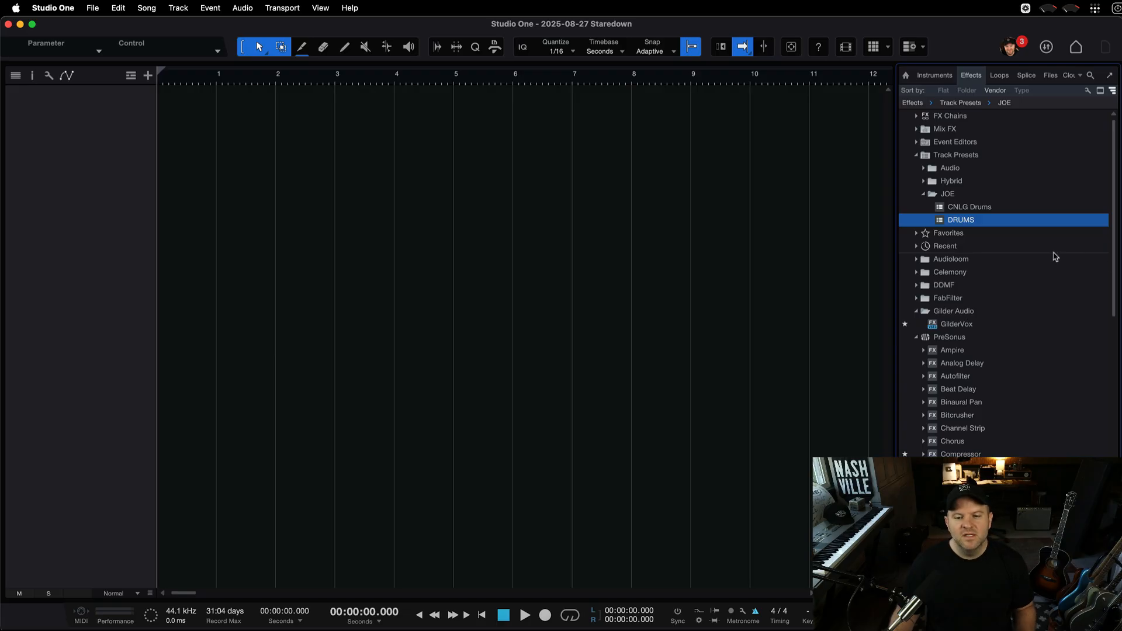
Add the DRUMS track preset to the new song and check its restored channel inserts in the mixer
left_click_drag(965, 221, 418, 220)
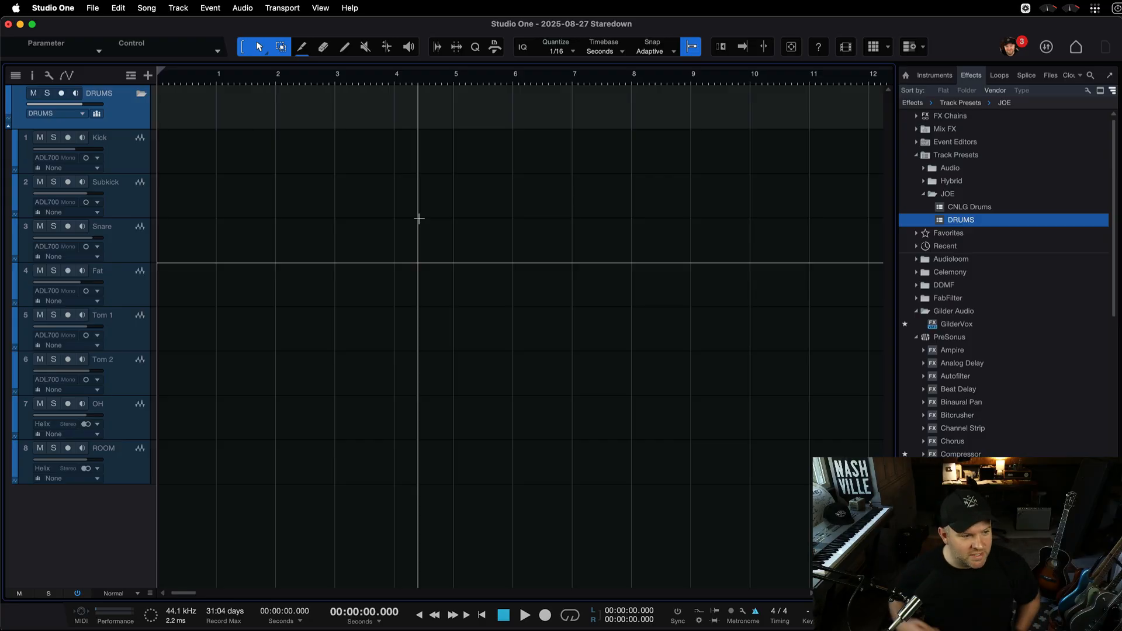
key("F3")
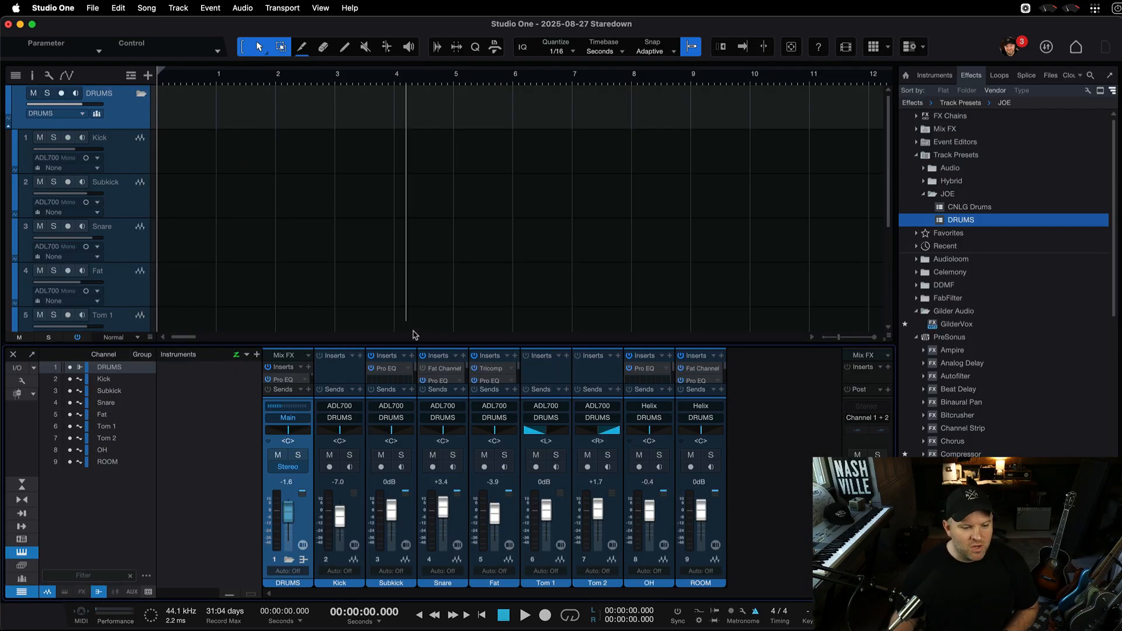
left_click_drag(414, 344, 400, 187)
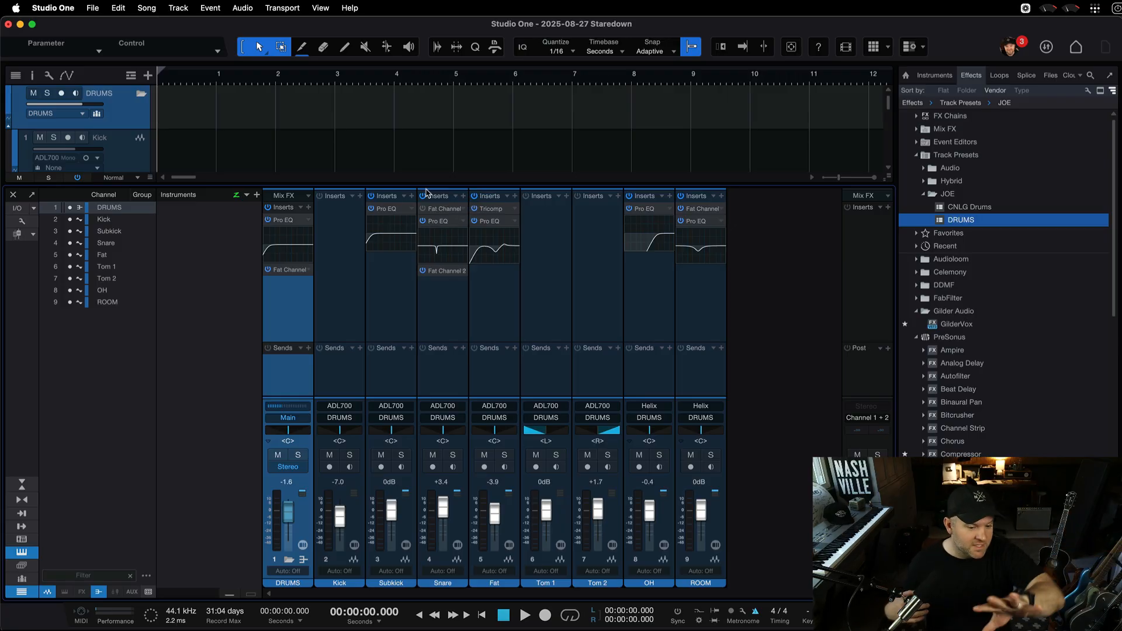
key("F3")
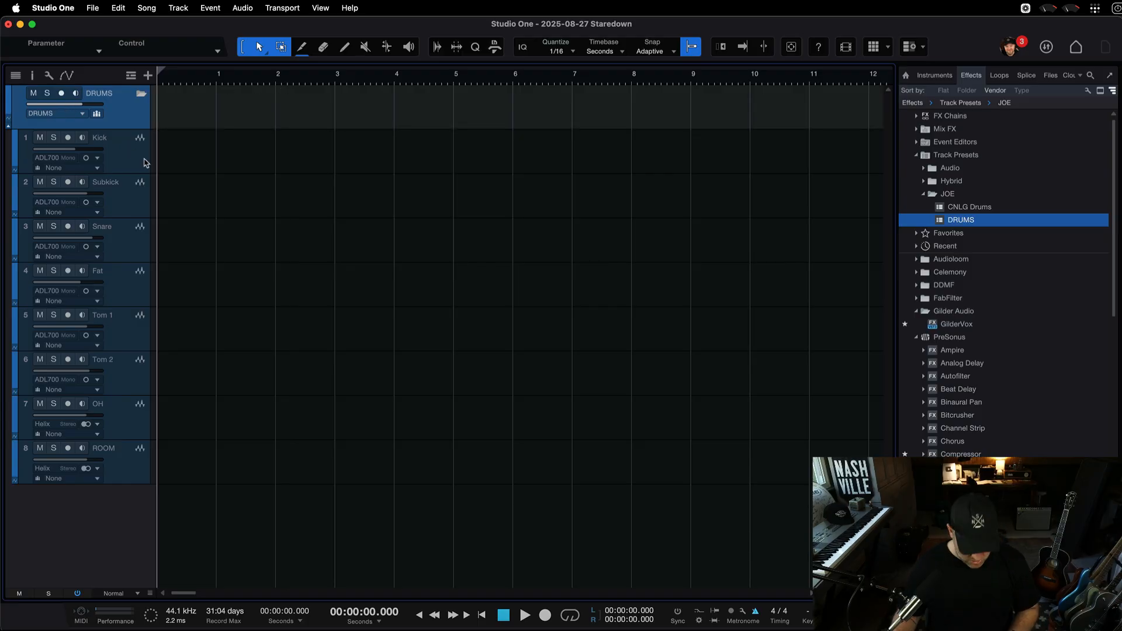
key("F3")
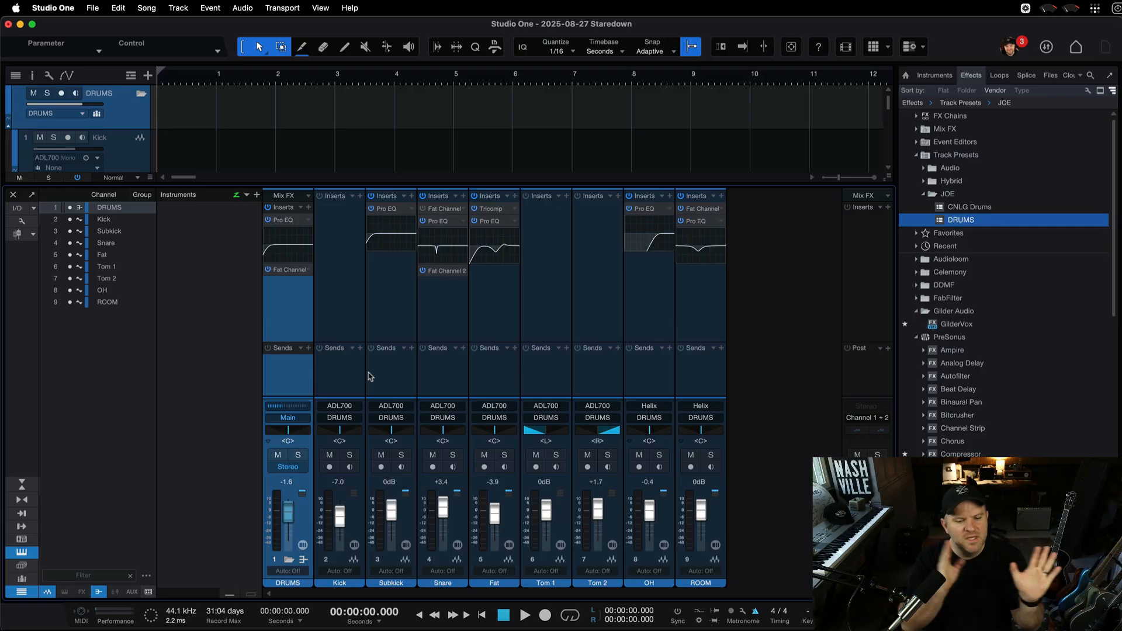
key("F3")
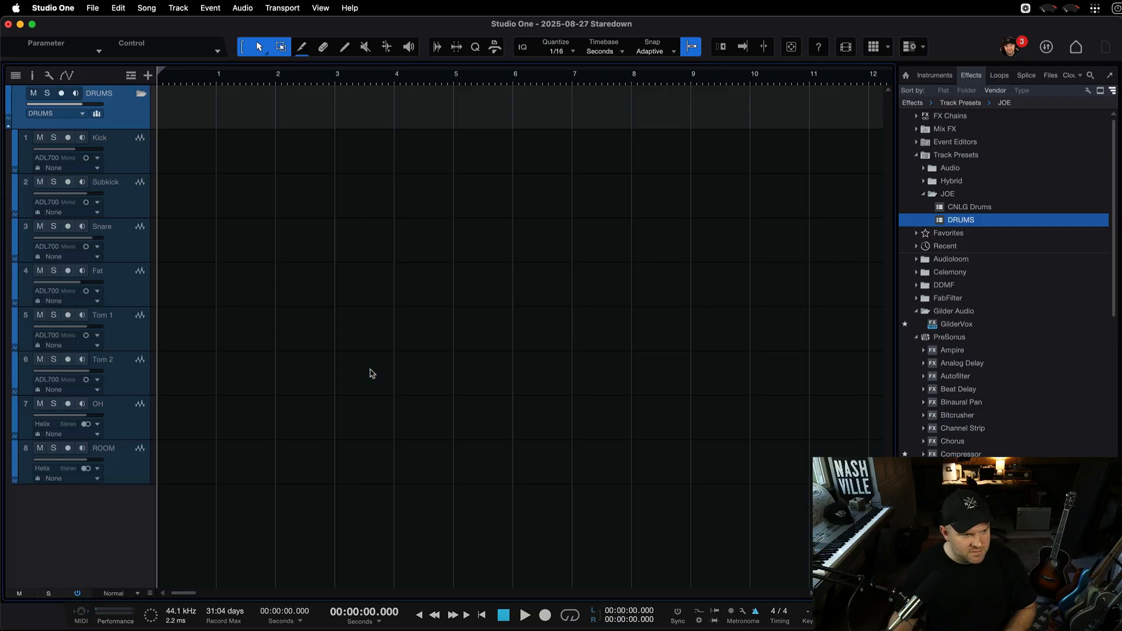